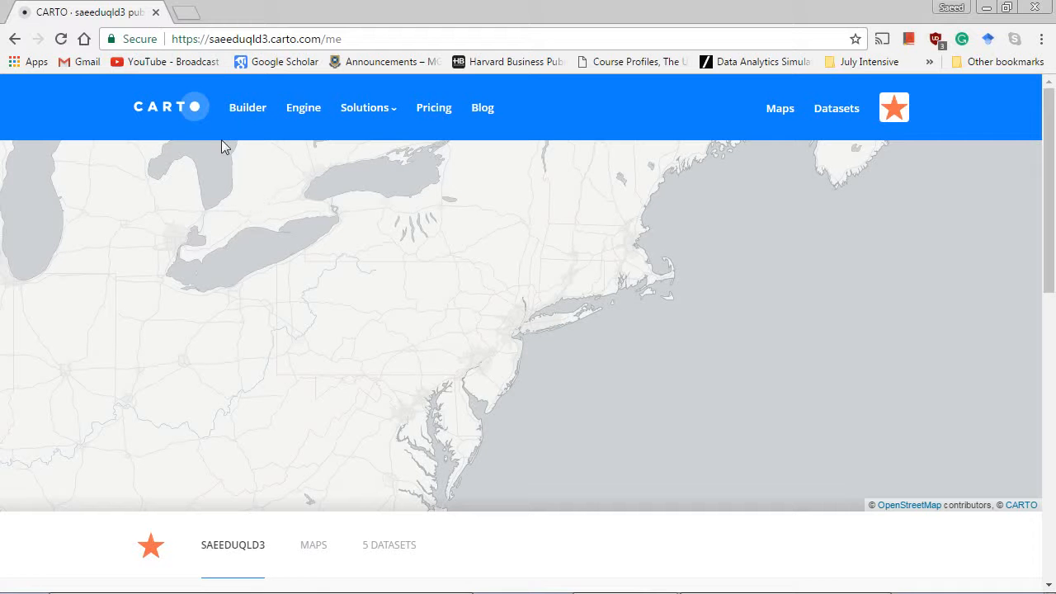
Search the web for maps in a new browser tab and open the Google Maps result.
{"action": "left_click", "coordinate": [188, 12]}
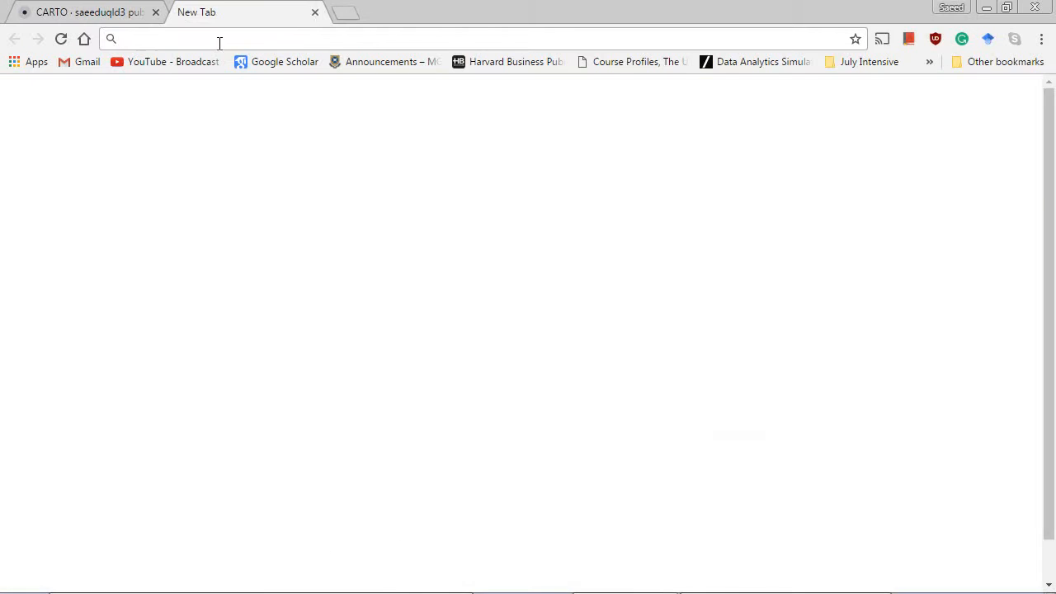
{"action": "type", "text": "maps"}
{"action": "key", "text": "Return"}
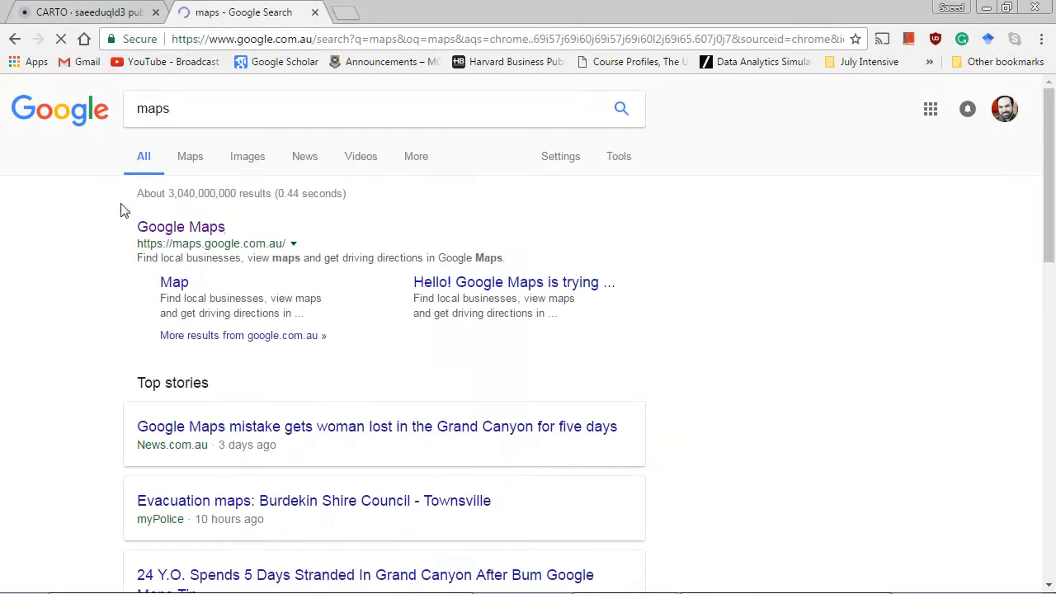
{"action": "left_click", "coordinate": [180, 233]}
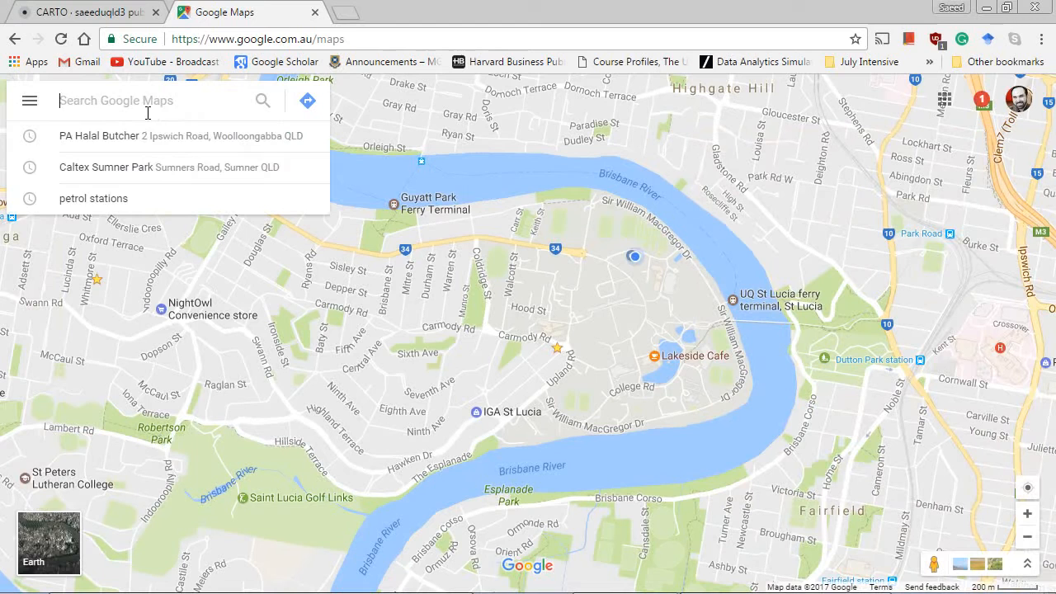
Search for mater and open the suggested place Mater Mothers' Hospital on Raymond Terrace.
{"action": "type", "text": "mater"}
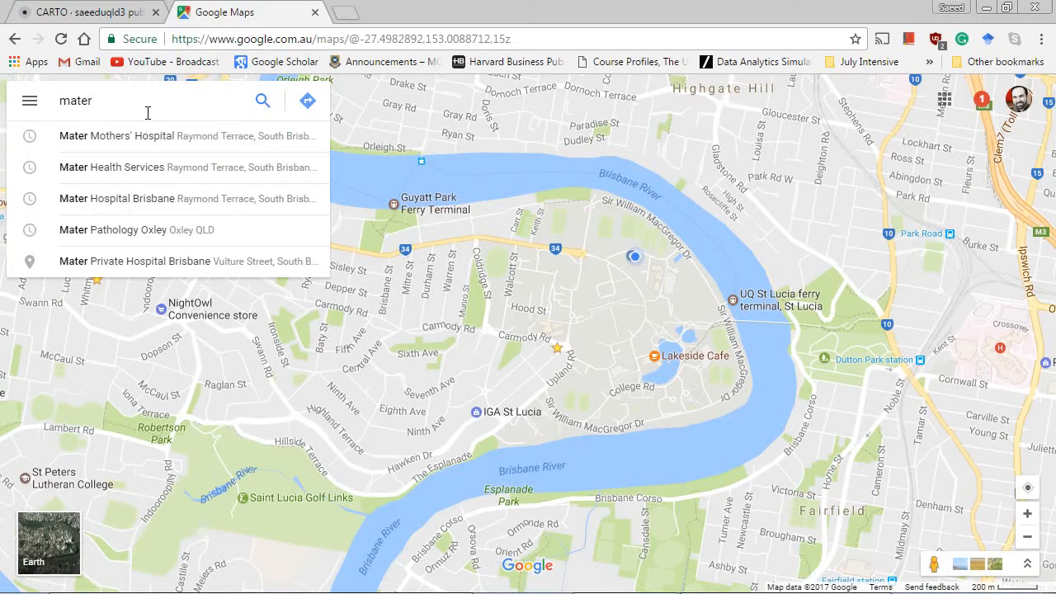
{"action": "key", "text": "Down"}
{"action": "key", "text": "Return"}
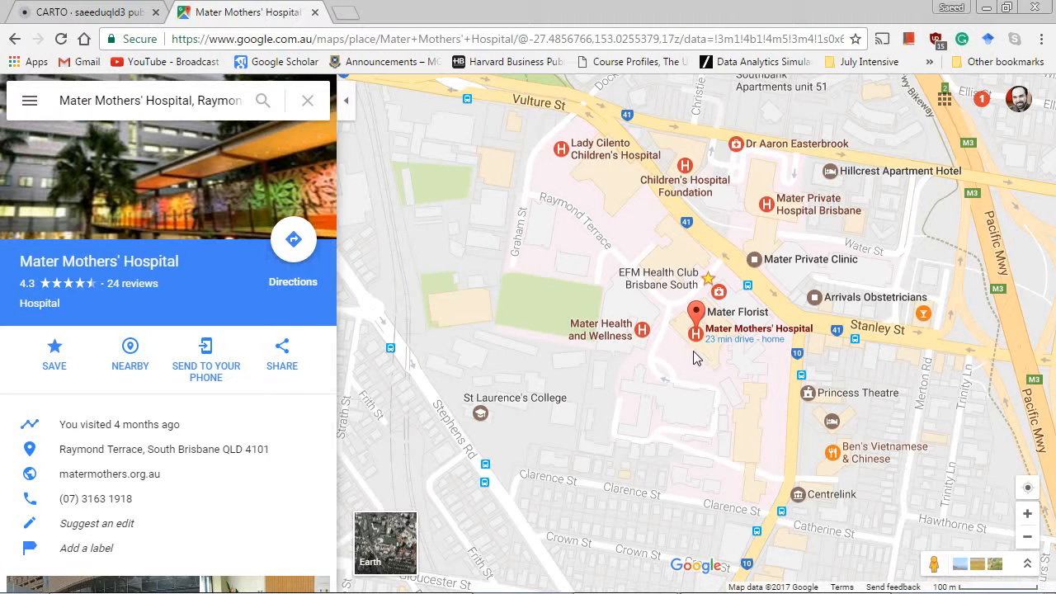
Pick a map point just below the Mater Mothers' Hospital marker and copy its latitude and longitude coordinates.
{"action": "left_click", "coordinate": [694, 355]}
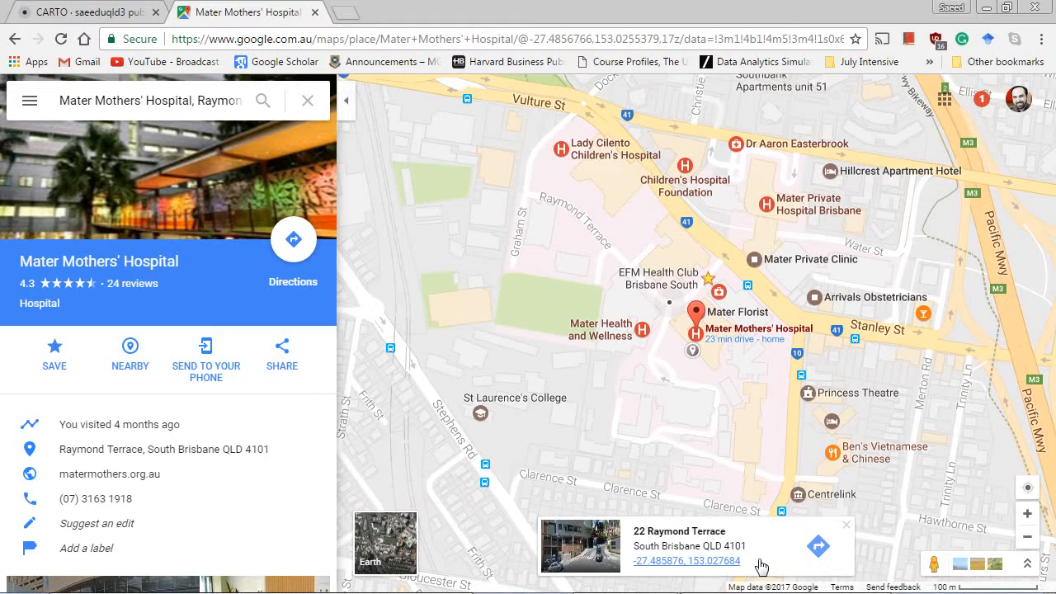
{"action": "left_click_drag", "start_coordinate": [632, 562], "coordinate": [746, 569]}
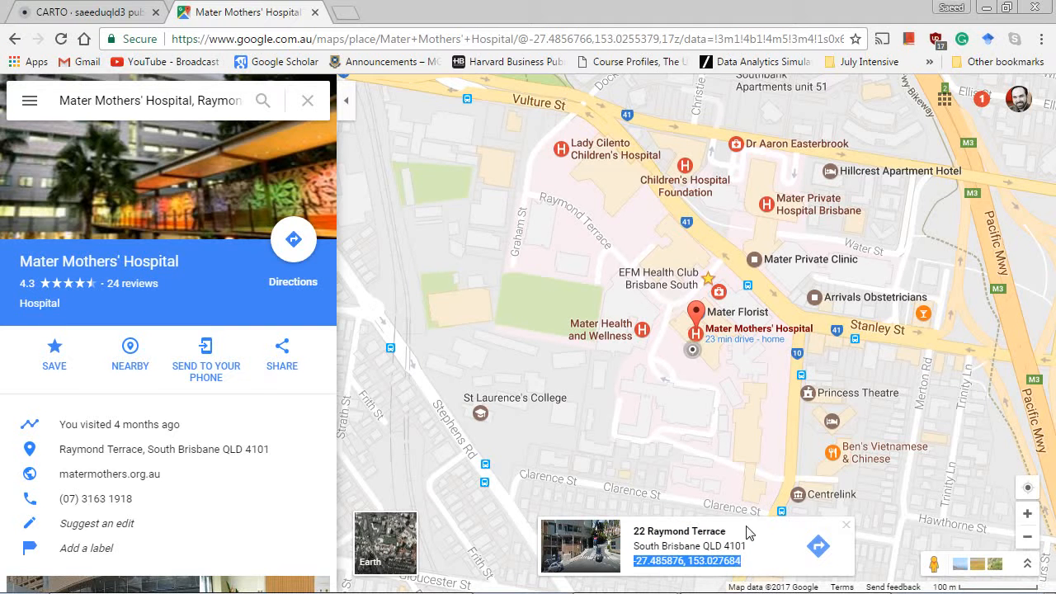
{"action": "right_click", "coordinate": [734, 561]}
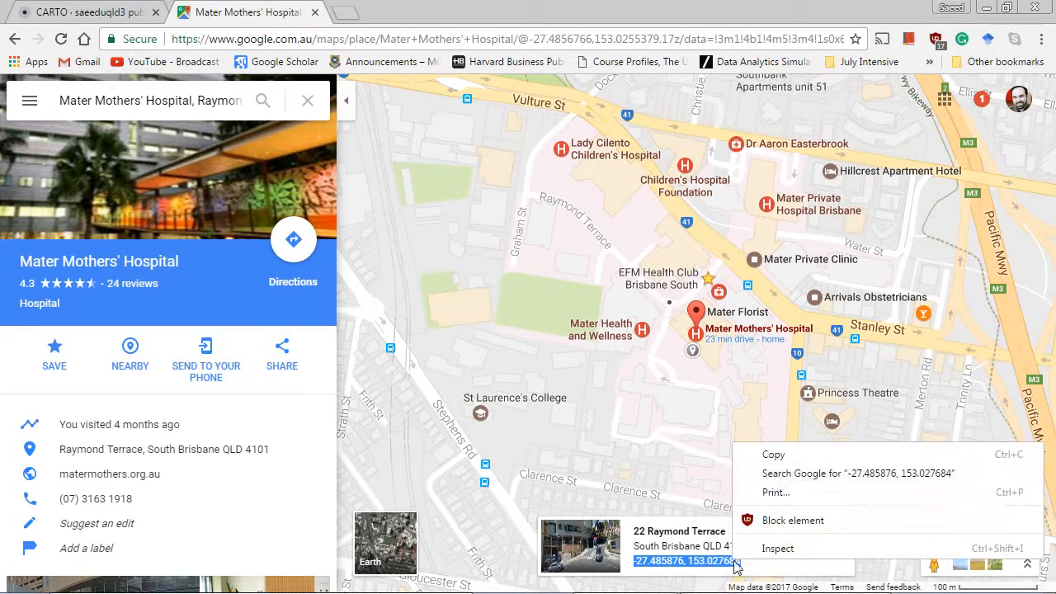
{"action": "left_click", "coordinate": [774, 455]}
Switch to Excel with a new blank workbook and maximize its window.
{"action": "mouse_move", "coordinate": [275, 587]}
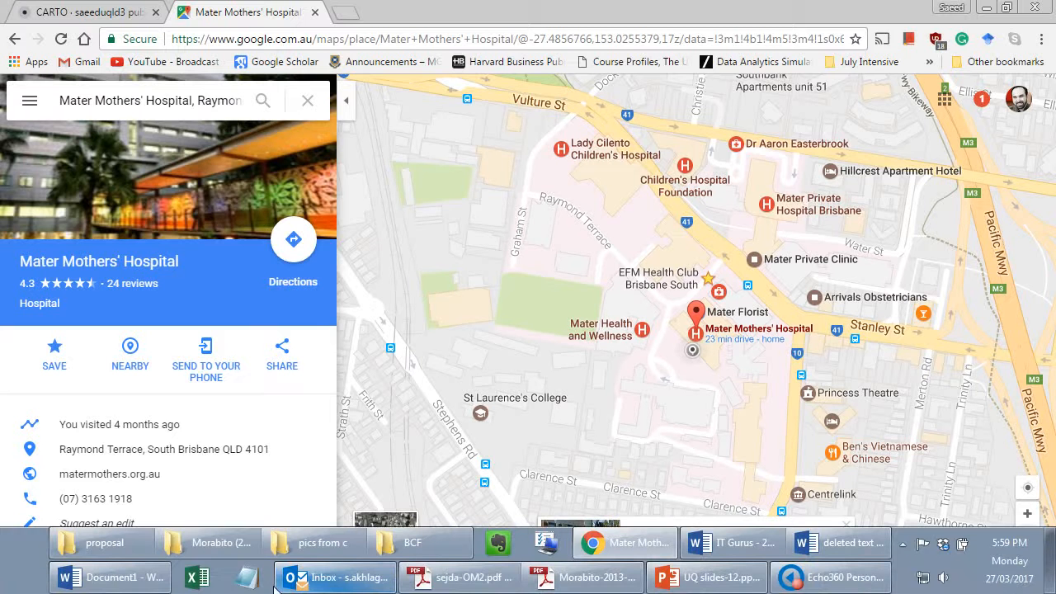
{"action": "left_click", "coordinate": [197, 578]}
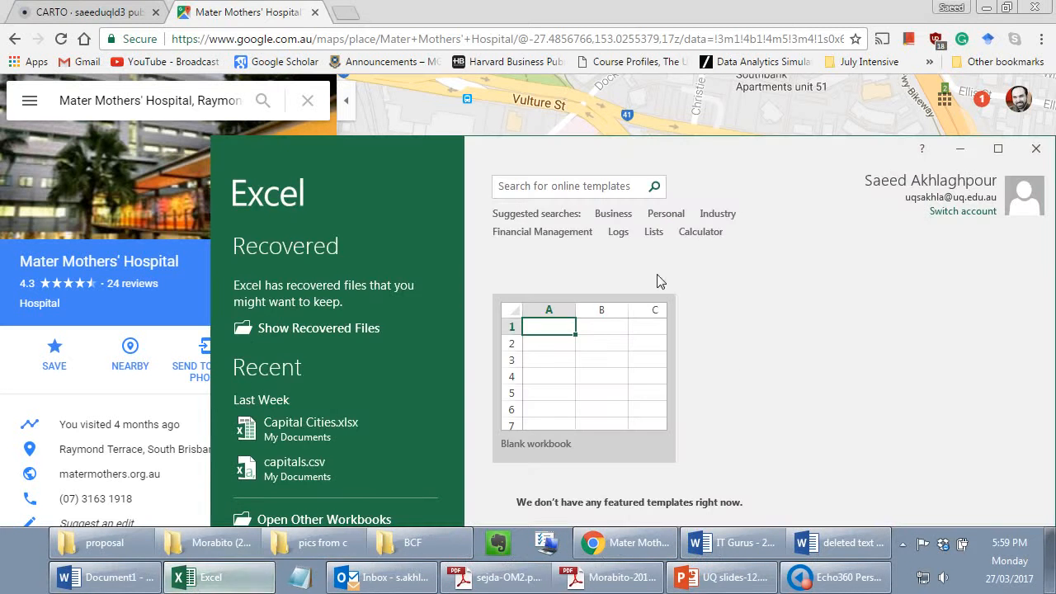
{"action": "left_click", "coordinate": [619, 363]}
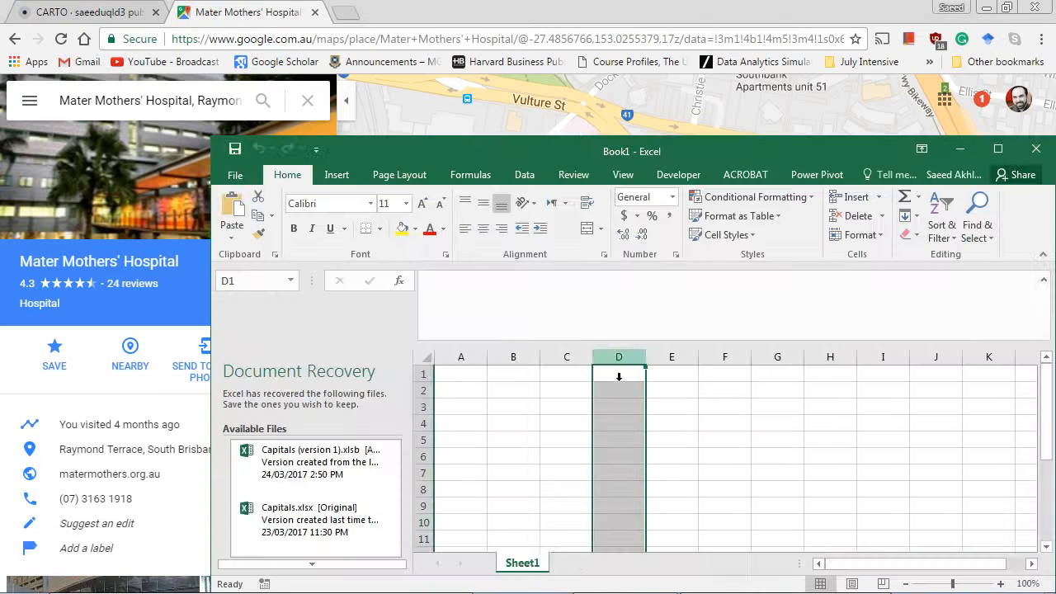
{"action": "double_click", "coordinate": [578, 149]}
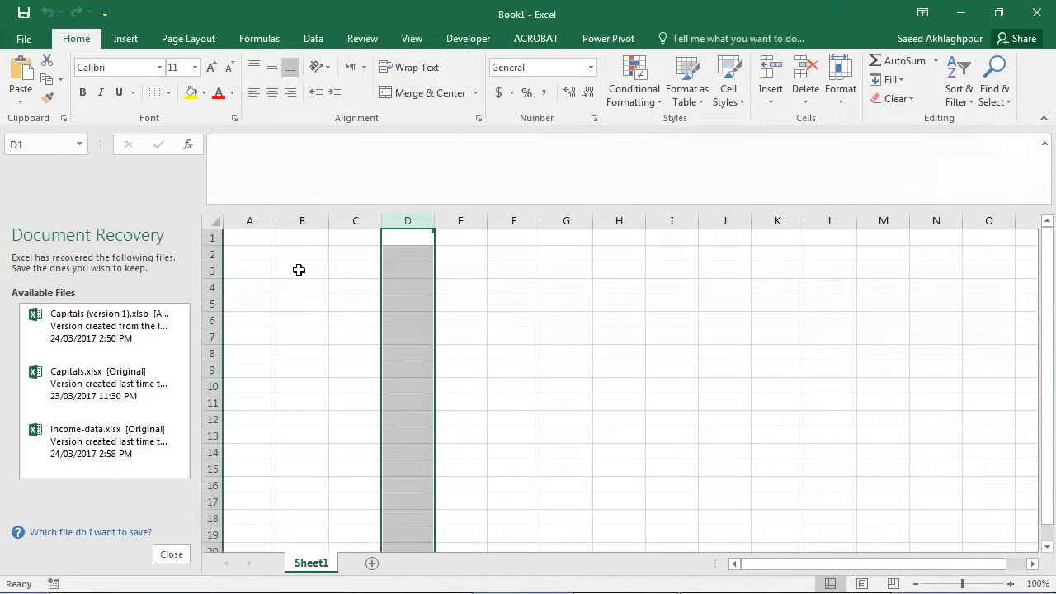
Paste the copied coordinates into cell B2 without the source's link formatting.
{"action": "left_click", "coordinate": [302, 263]}
{"action": "key", "text": "ctrl+v"}
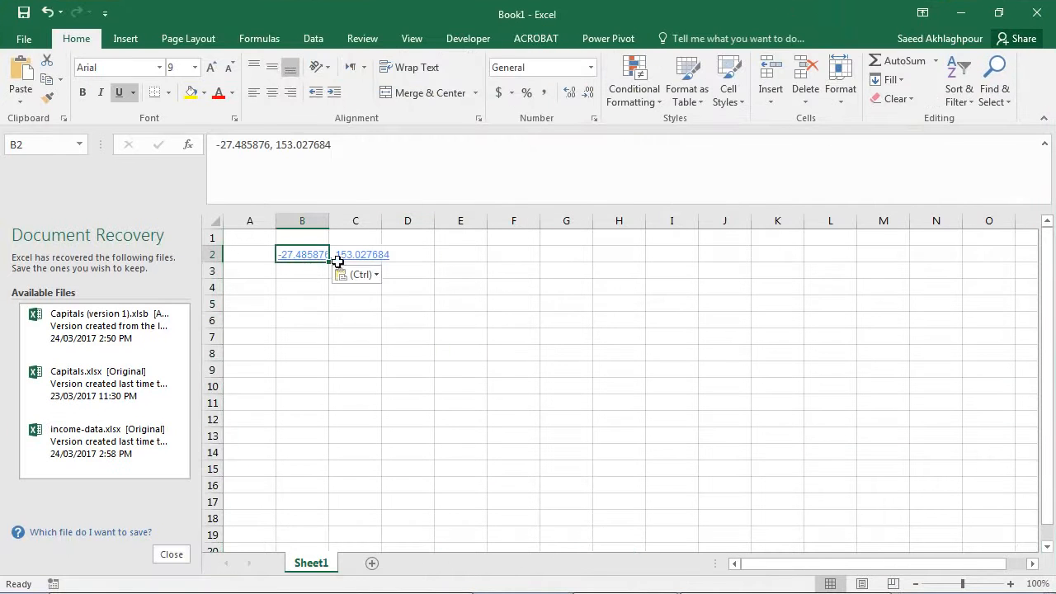
{"action": "left_click", "coordinate": [351, 275]}
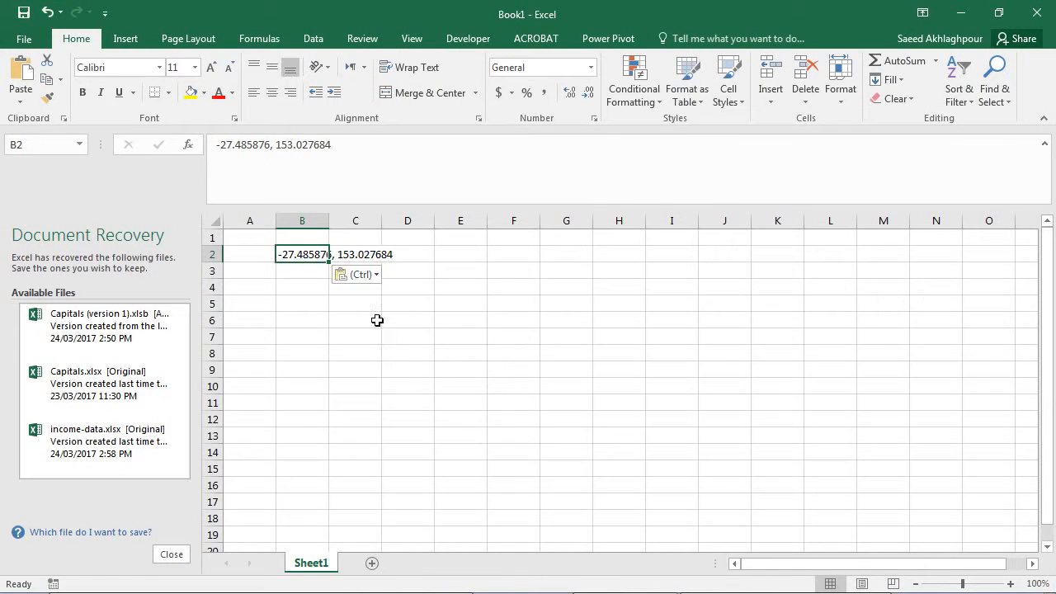
{"action": "left_click", "coordinate": [371, 315]}
Move the longitude 153.027684 from B2 to C2, leaving only the latitude -27.485876 in B2.
{"action": "left_click", "coordinate": [282, 159]}
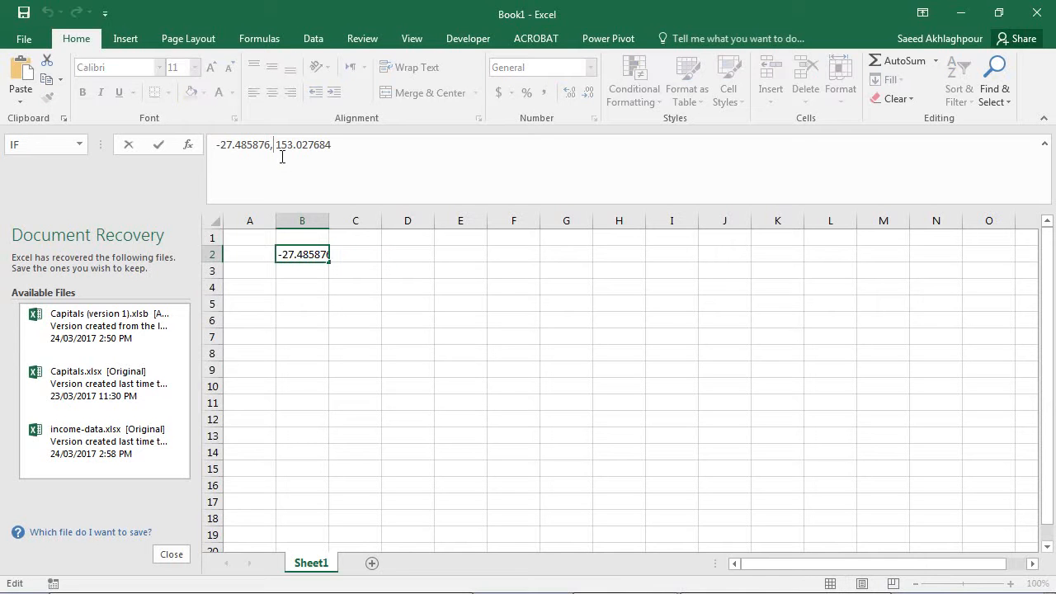
{"action": "left_click_drag", "start_coordinate": [276, 151], "coordinate": [349, 158]}
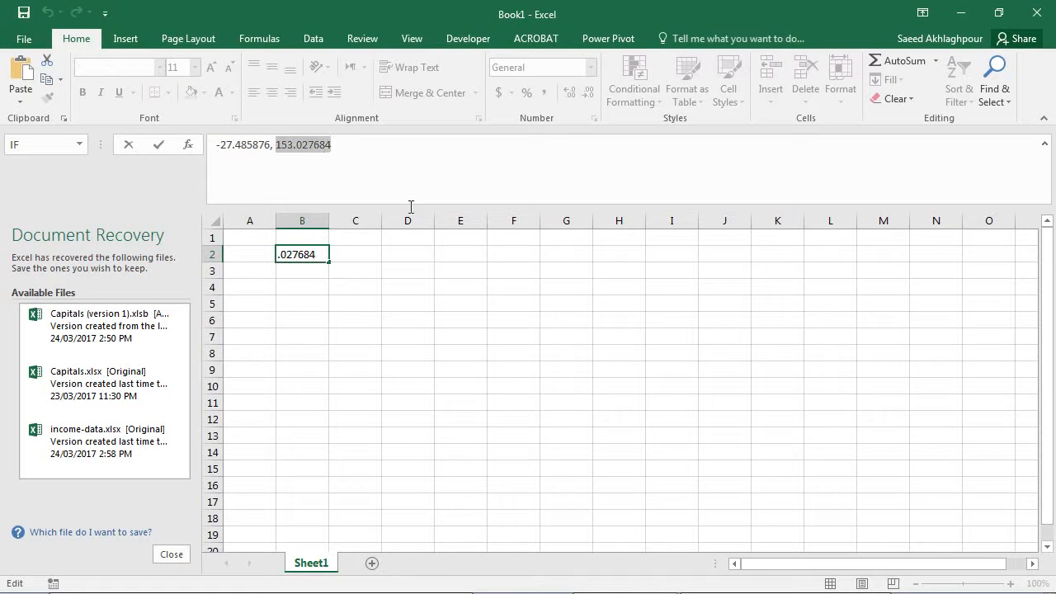
{"action": "right_click", "coordinate": [319, 156]}
{"action": "left_click", "coordinate": [336, 168]}
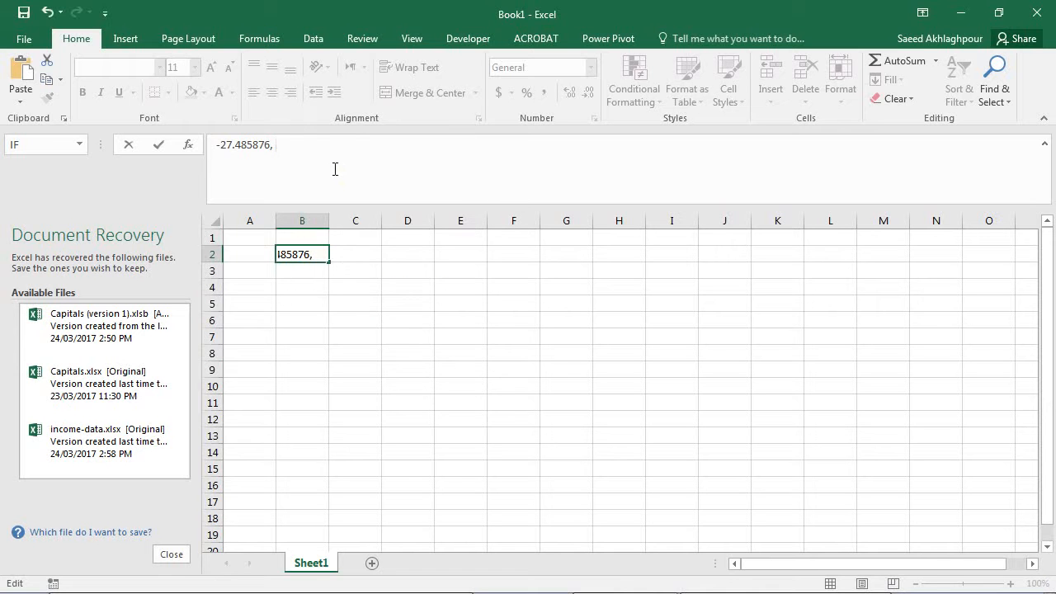
{"action": "left_click", "coordinate": [365, 260]}
{"action": "right_click", "coordinate": [365, 260]}
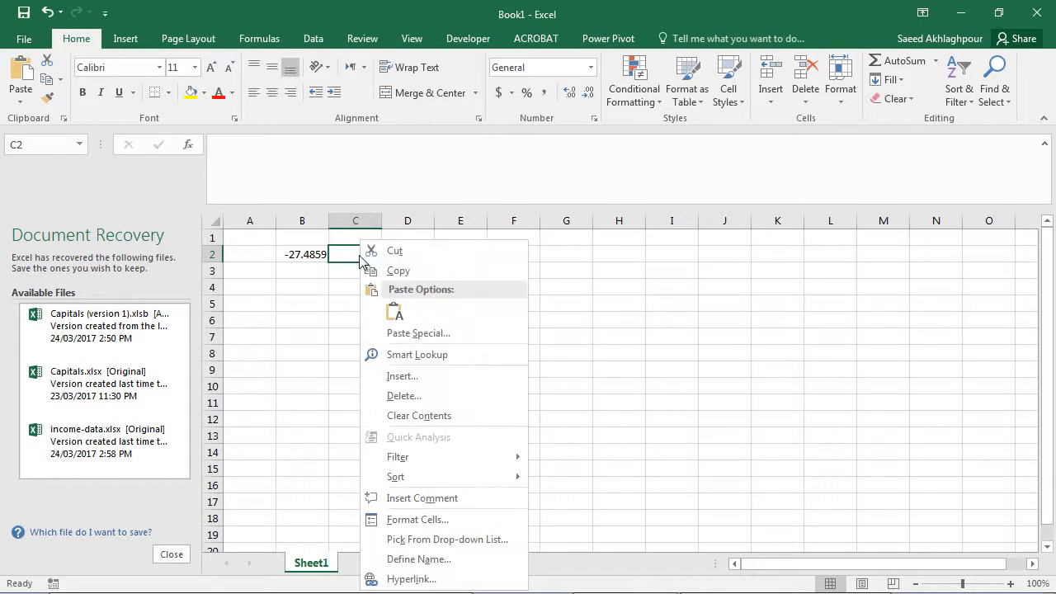
{"action": "left_click", "coordinate": [399, 313]}
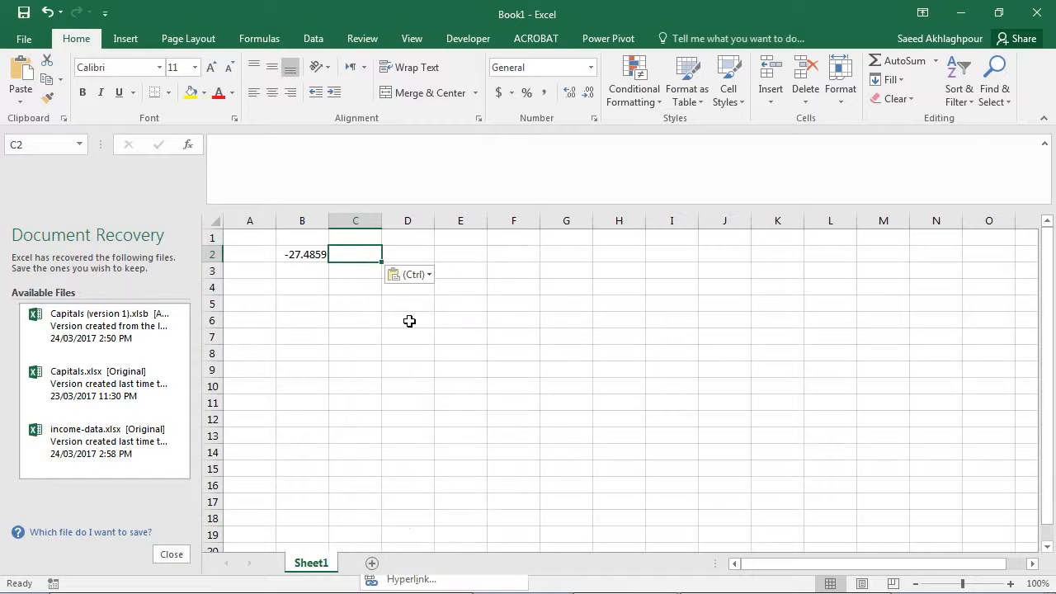
Label the columns with the headers Lat in B1, Long in C1 and Name in A1.
{"action": "left_click", "coordinate": [307, 245]}
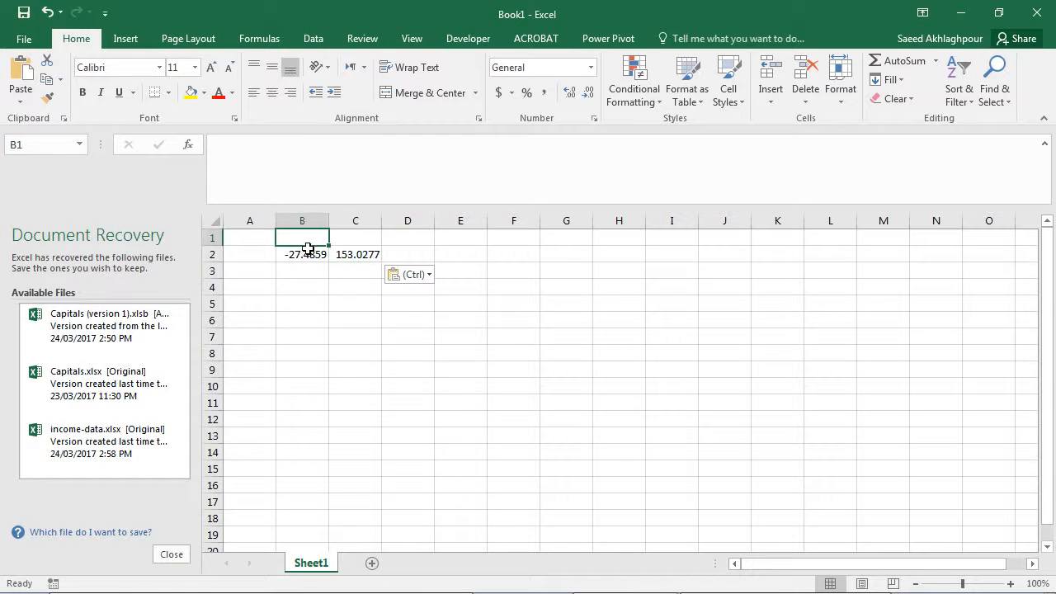
{"action": "type", "text": "Lat"}
{"action": "key", "text": "Tab"}
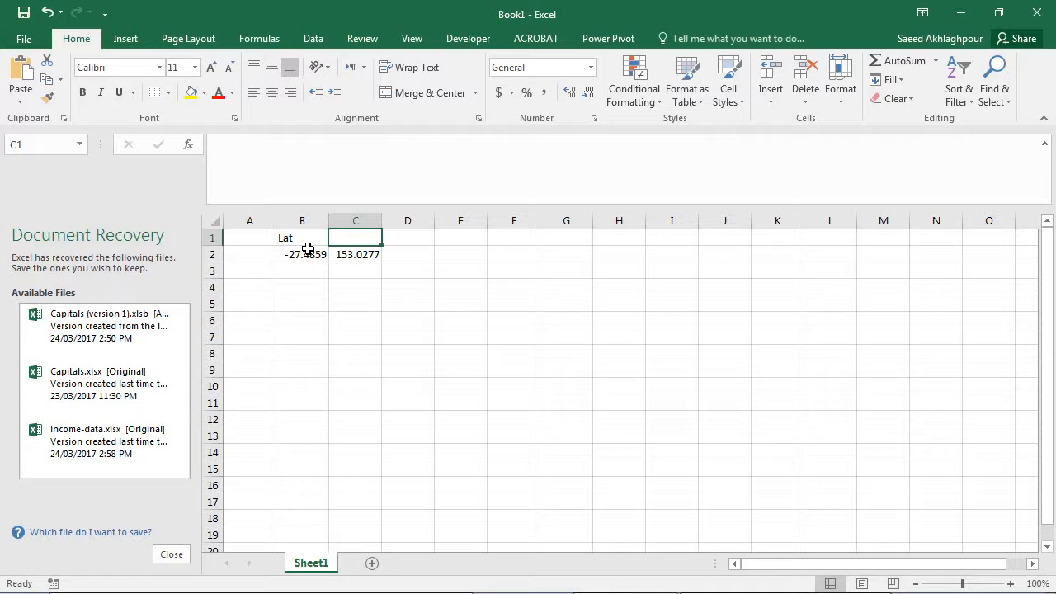
{"action": "type", "text": "Long"}
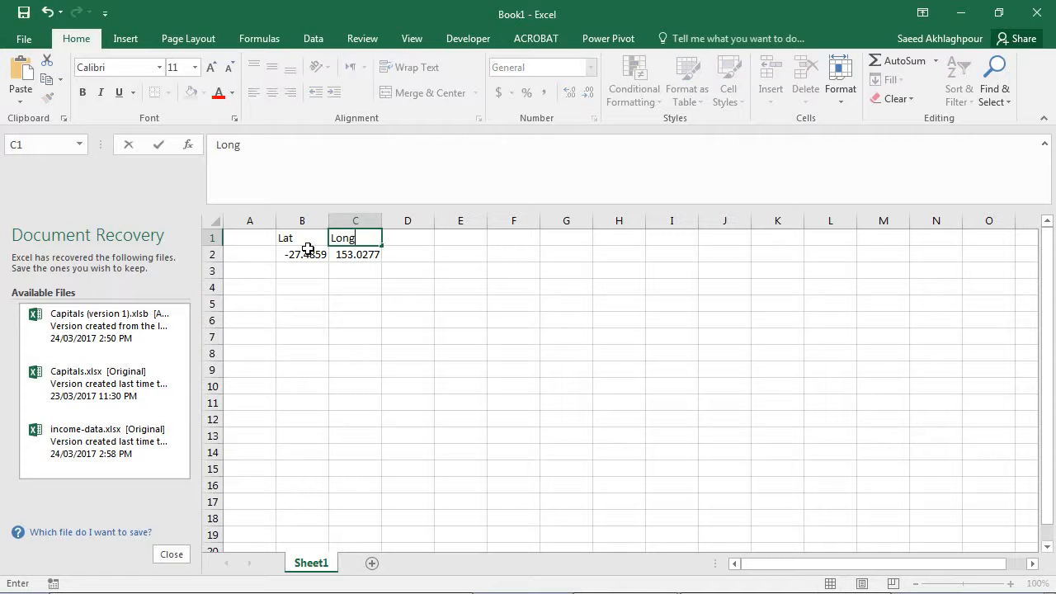
{"action": "left_click", "coordinate": [258, 243]}
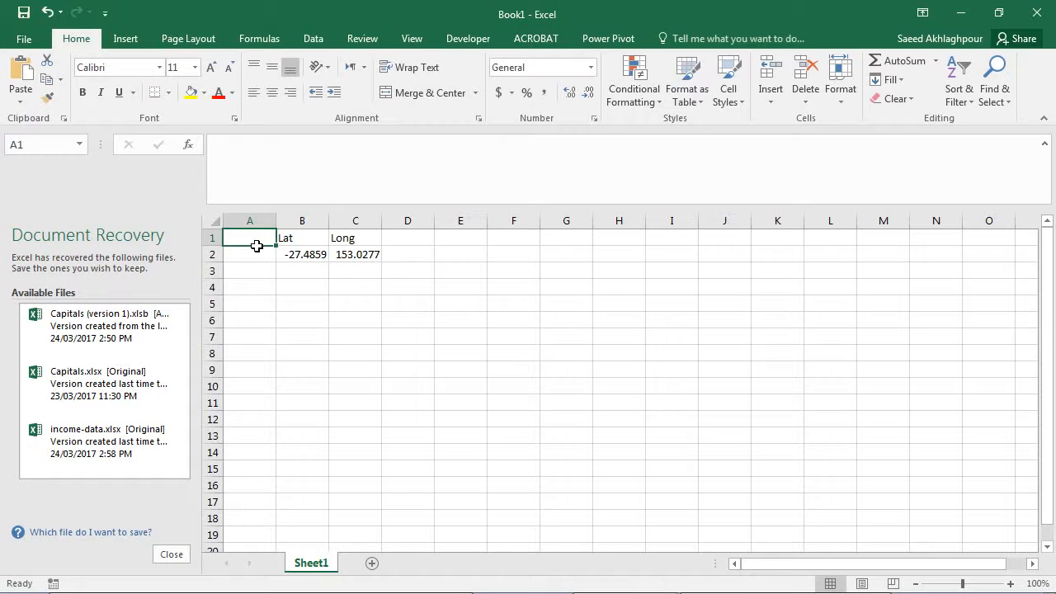
{"action": "type", "text": "Name"}
{"action": "key", "text": "Return"}
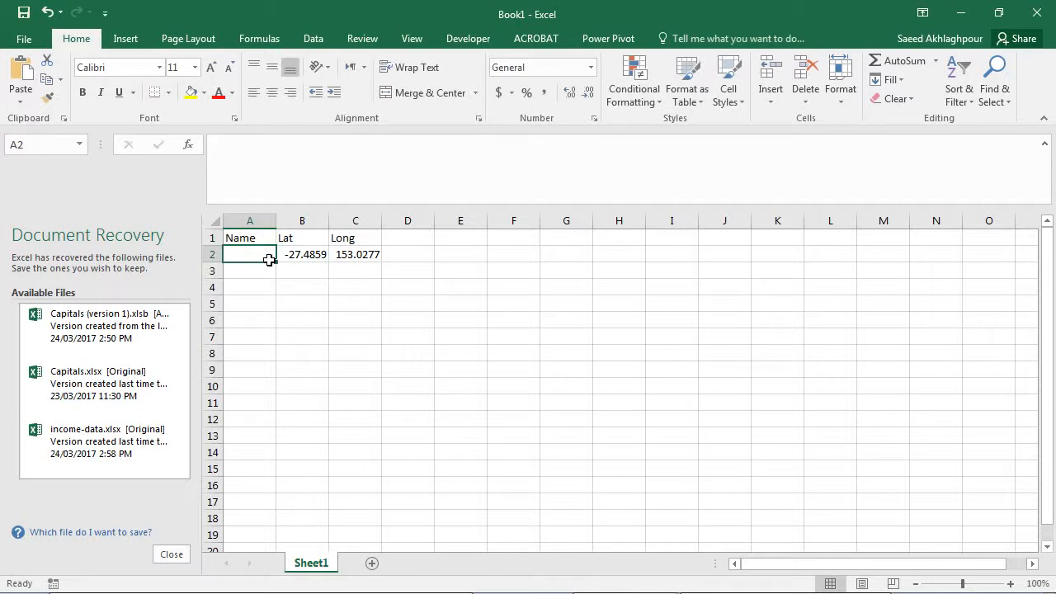
Copy the name Mater Mothers' Hospital from Google Maps into cell A2 and autofit the worksheet's column widths.
{"action": "key", "text": "alt+Tab"}
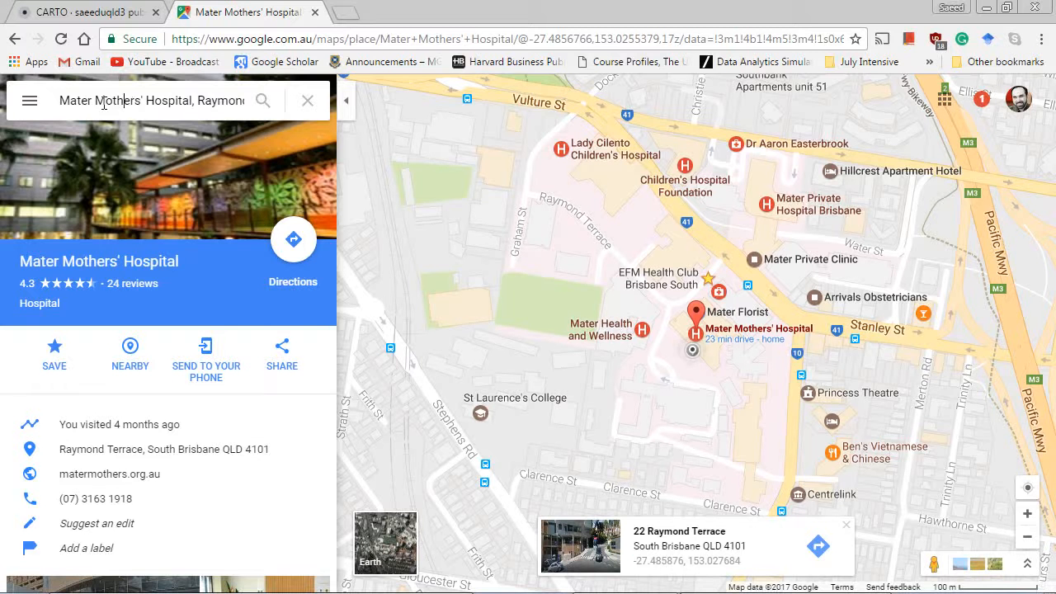
{"action": "left_click_drag", "start_coordinate": [60, 101], "coordinate": [193, 114]}
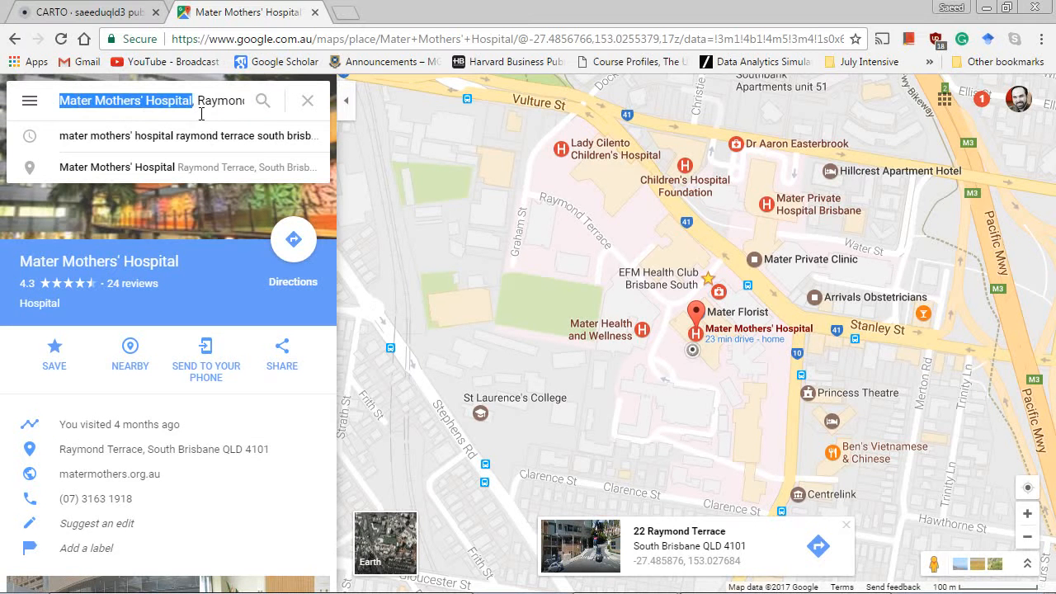
{"action": "key", "text": "alt+Tab"}
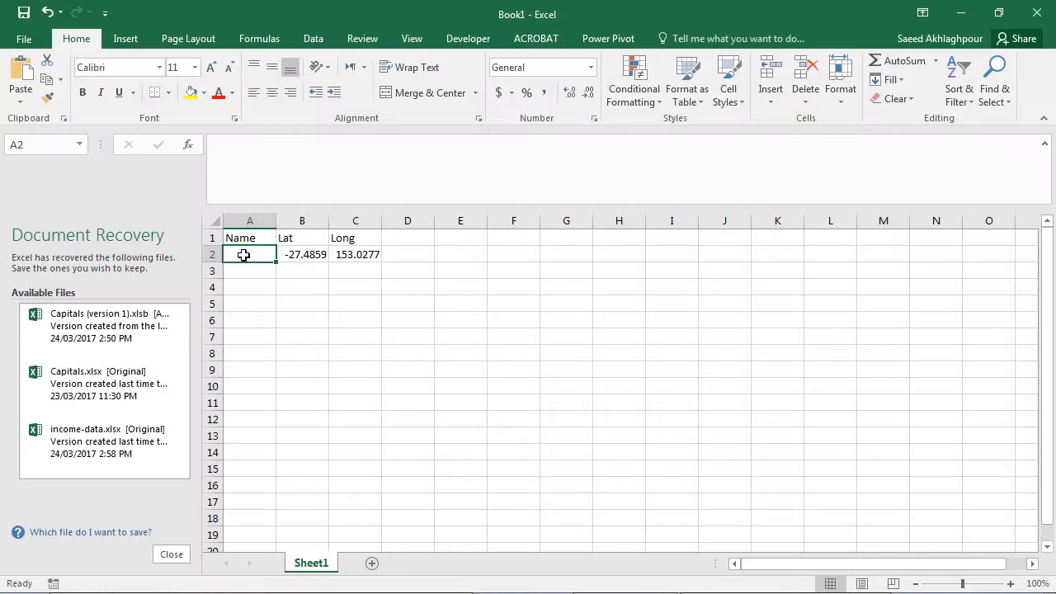
{"action": "double_click", "coordinate": [245, 255]}
{"action": "key", "text": "ctrl+v"}
{"action": "left_click", "coordinate": [316, 294]}
{"action": "left_click", "coordinate": [216, 223]}
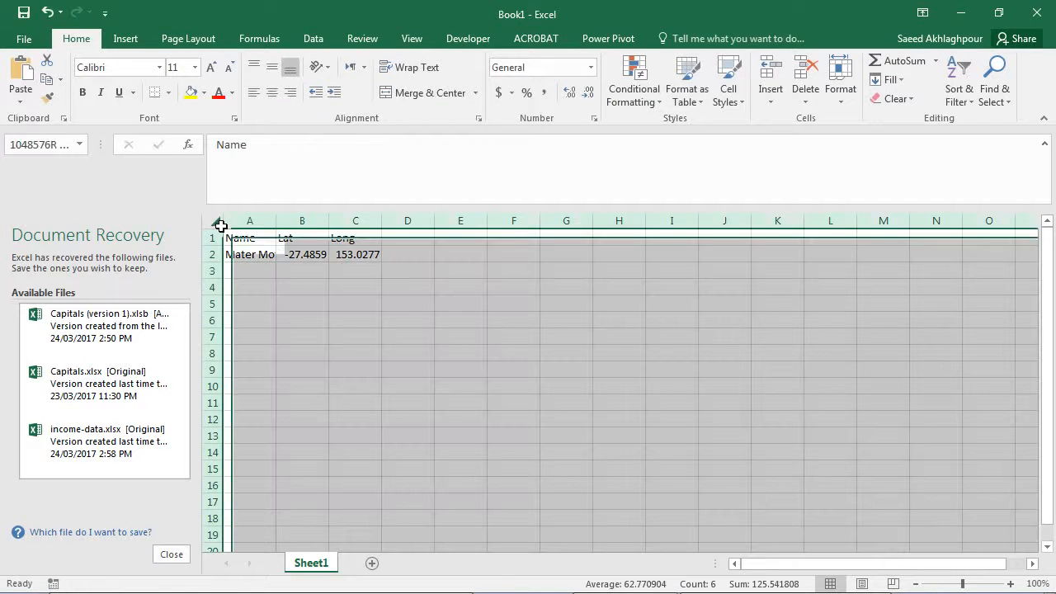
{"action": "double_click", "coordinate": [276, 221]}
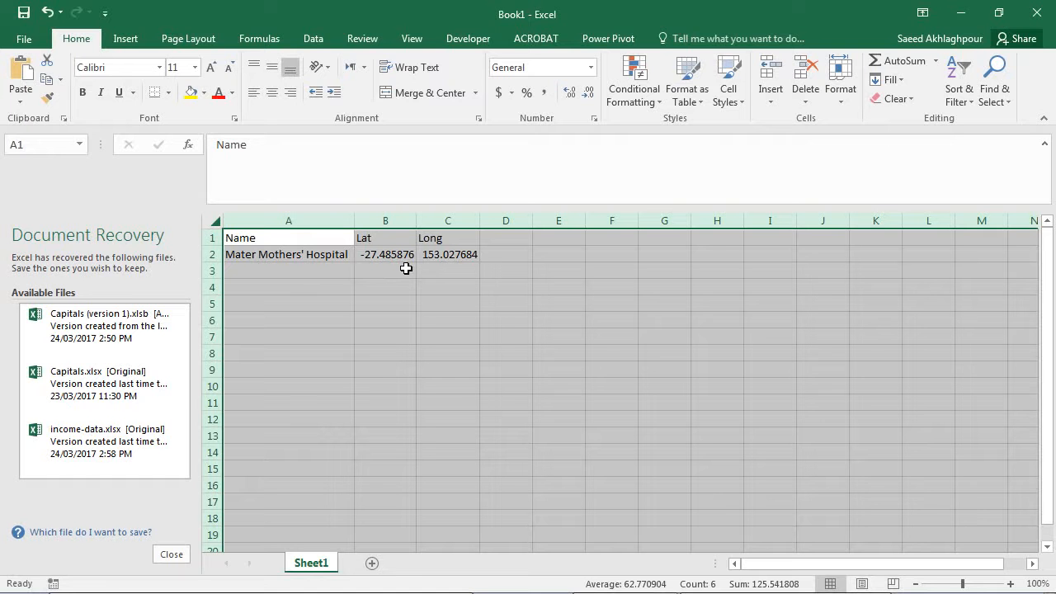
Switch back to Google Maps and check the coordinates of points near Graham St and Stephens Rd.
{"action": "key", "text": "alt+Tab"}
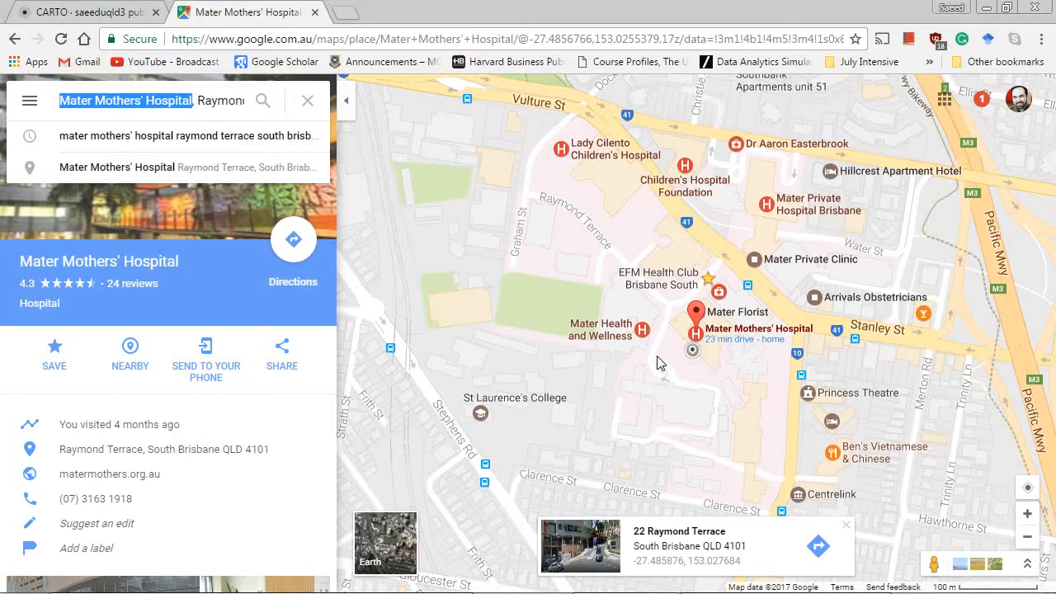
{"action": "left_click", "coordinate": [535, 272]}
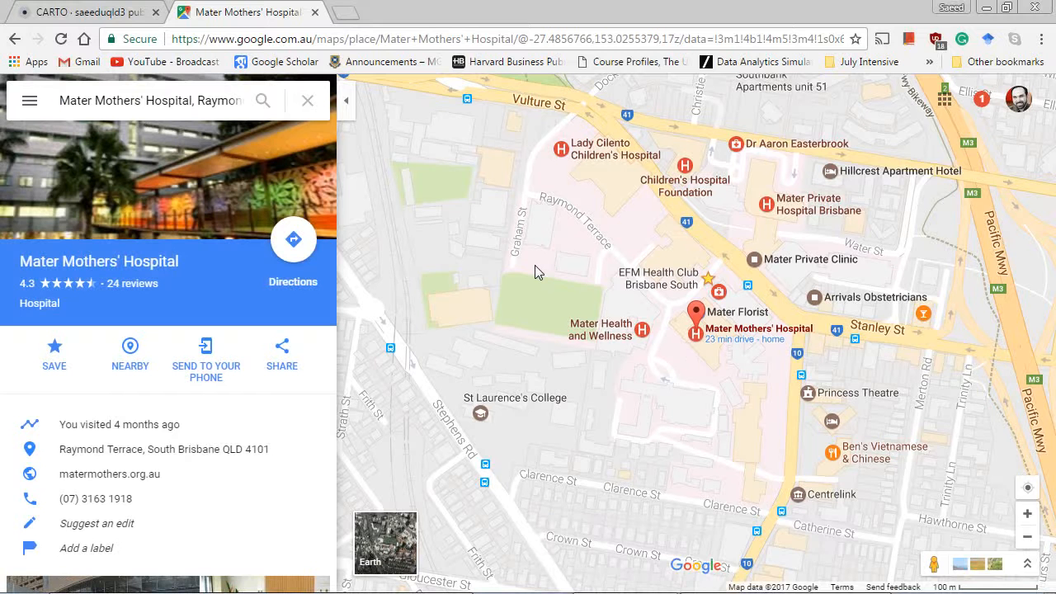
{"action": "left_click", "coordinate": [503, 256]}
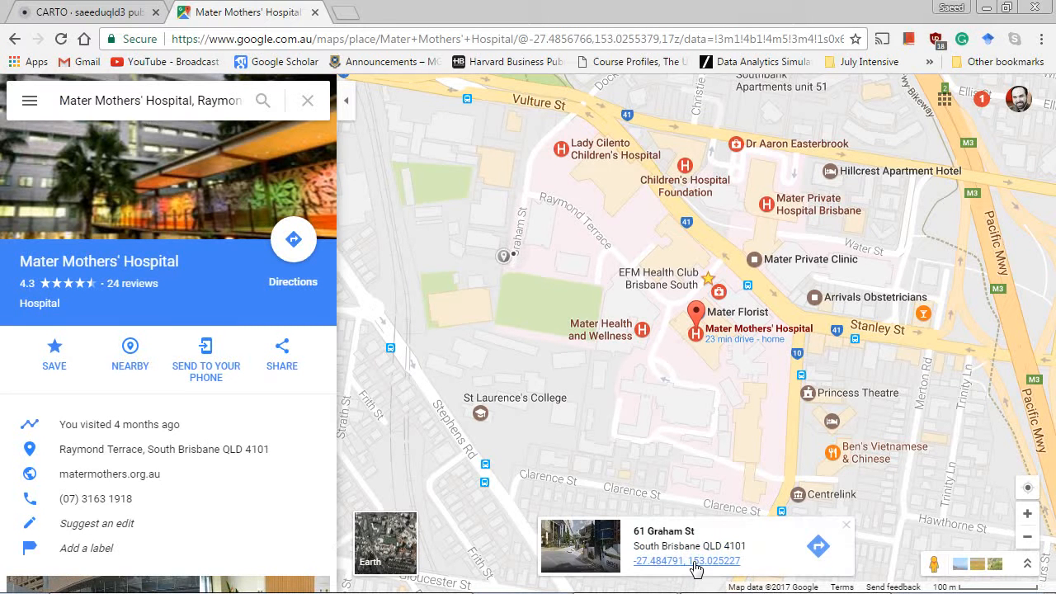
{"action": "left_click", "coordinate": [441, 353]}
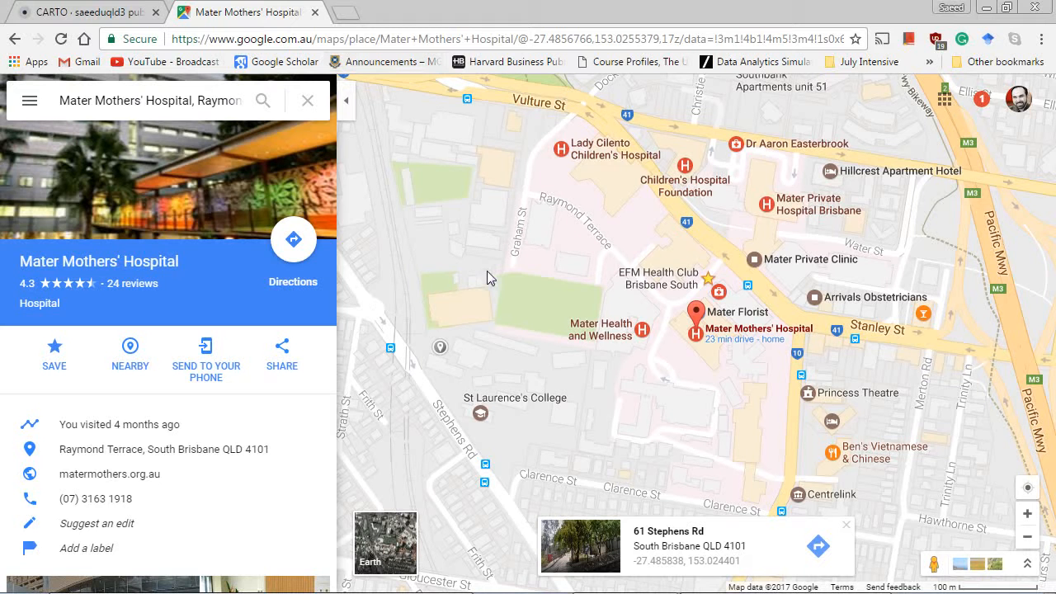
Search the web for "my maps" in a new browser tab, open Google My Maps and create a new map.
{"action": "left_click", "coordinate": [346, 14]}
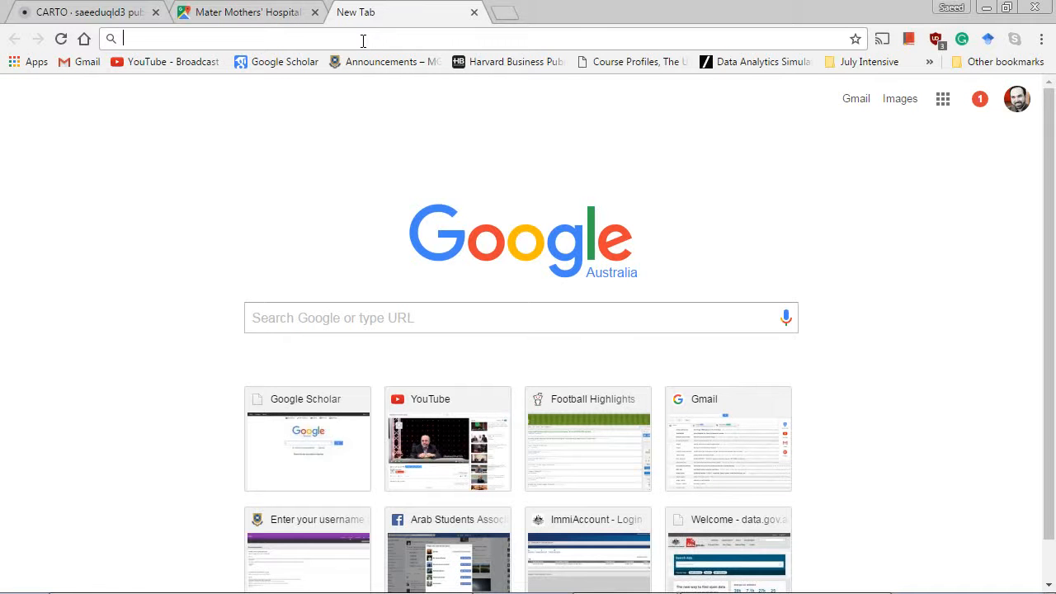
{"action": "type", "text": "my maps"}
{"action": "key", "text": "Return"}
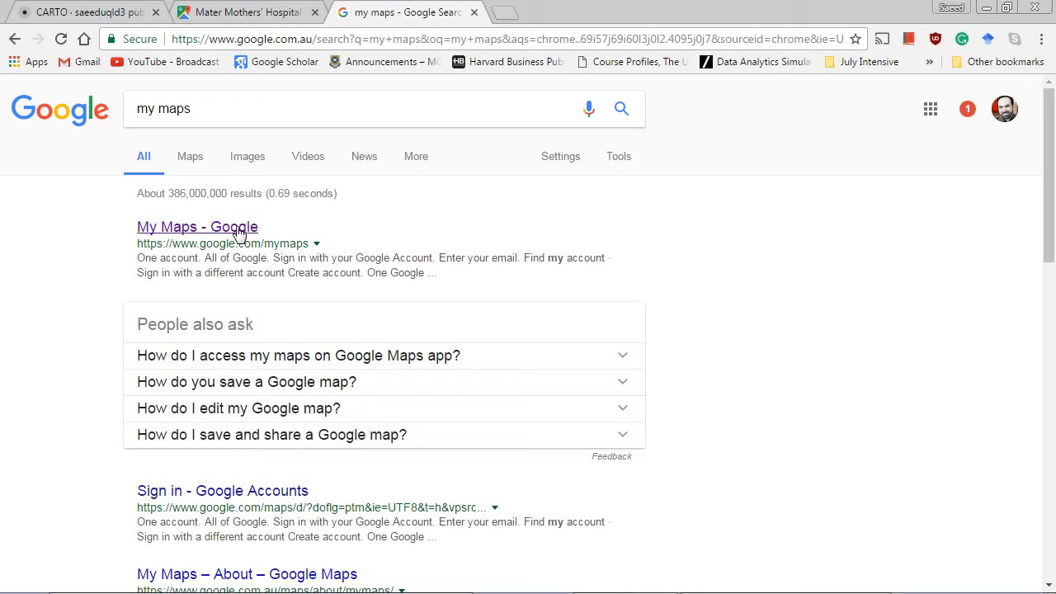
{"action": "left_click", "coordinate": [233, 231]}
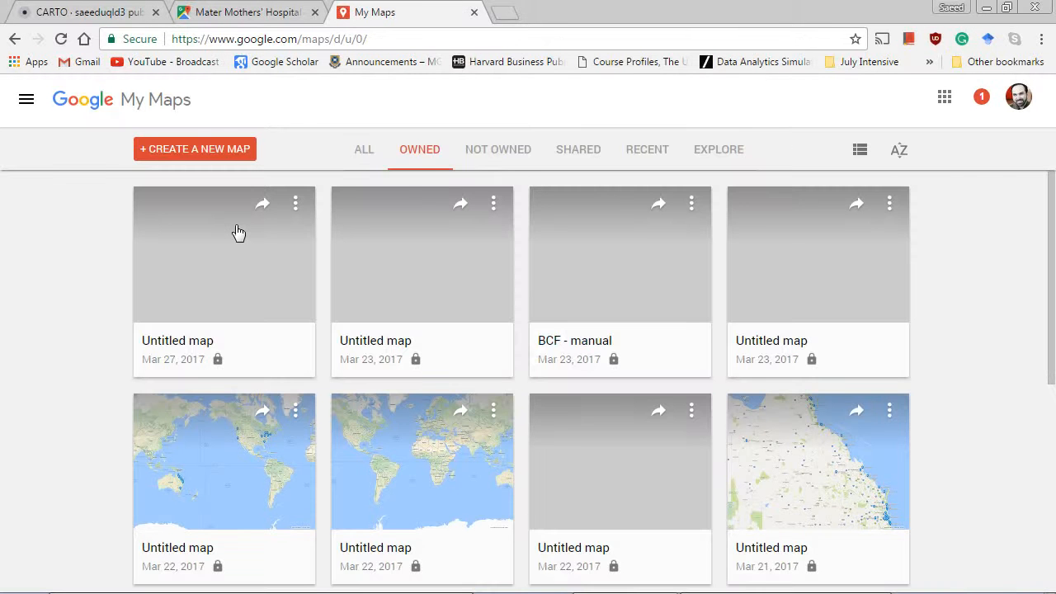
{"action": "left_click", "coordinate": [198, 154]}
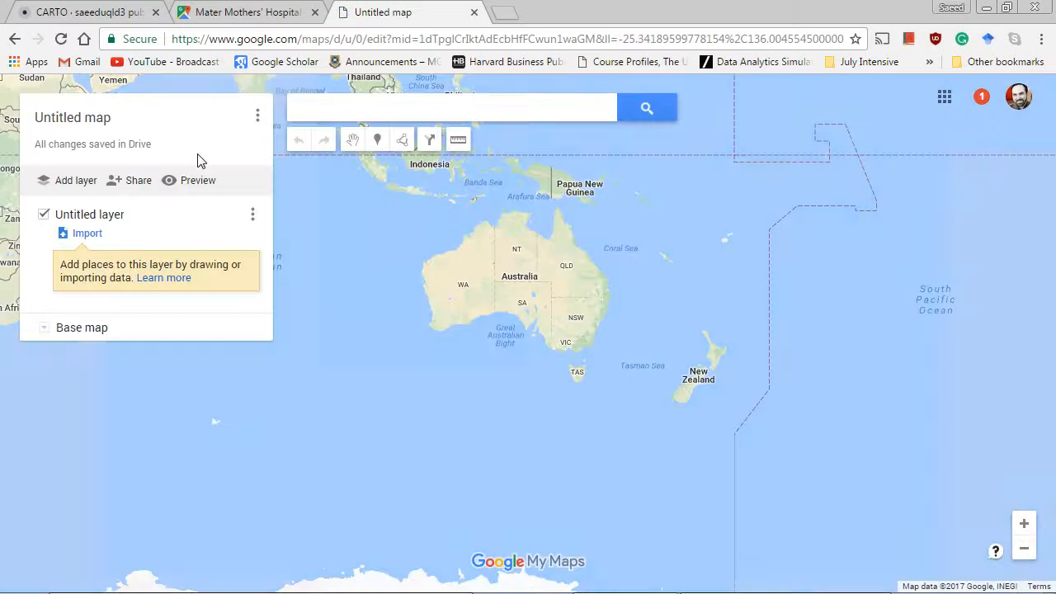
Search the new map for "hospitals in brisbane".
{"action": "left_click", "coordinate": [344, 113]}
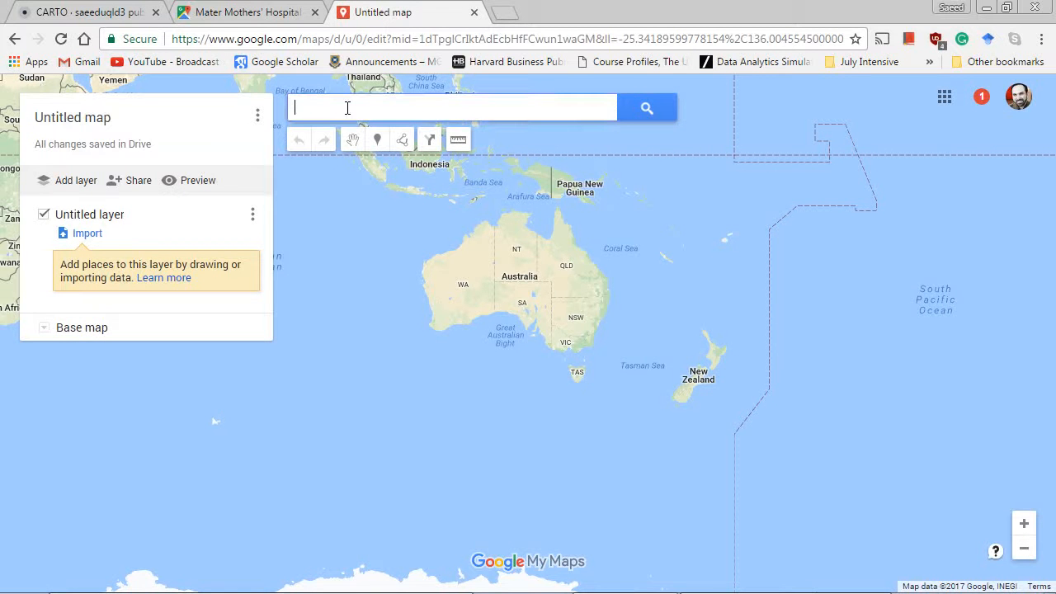
{"action": "type", "text": "hospitals"}
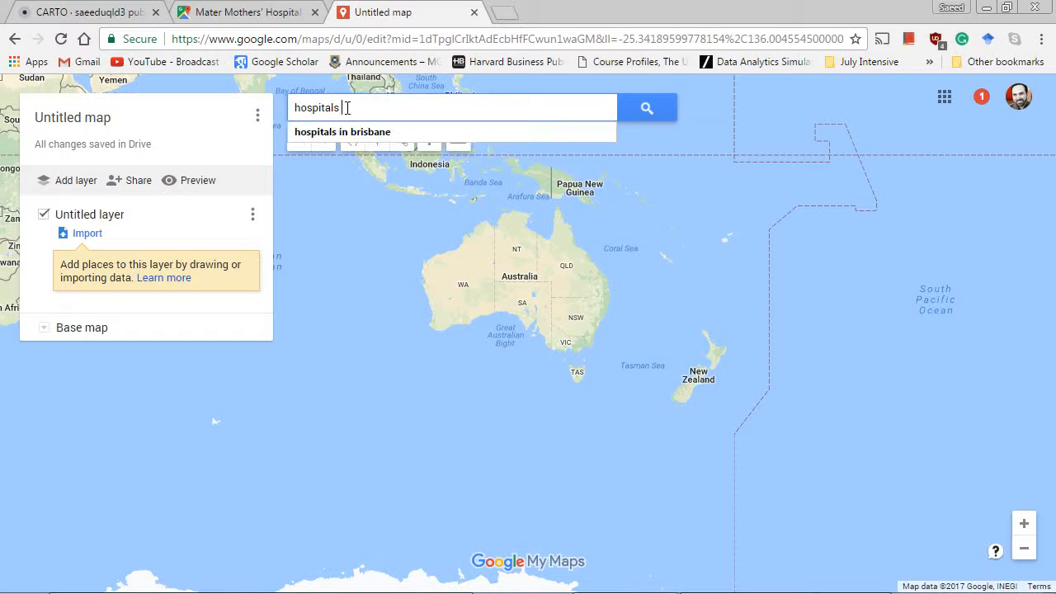
{"action": "key", "text": "Down"}
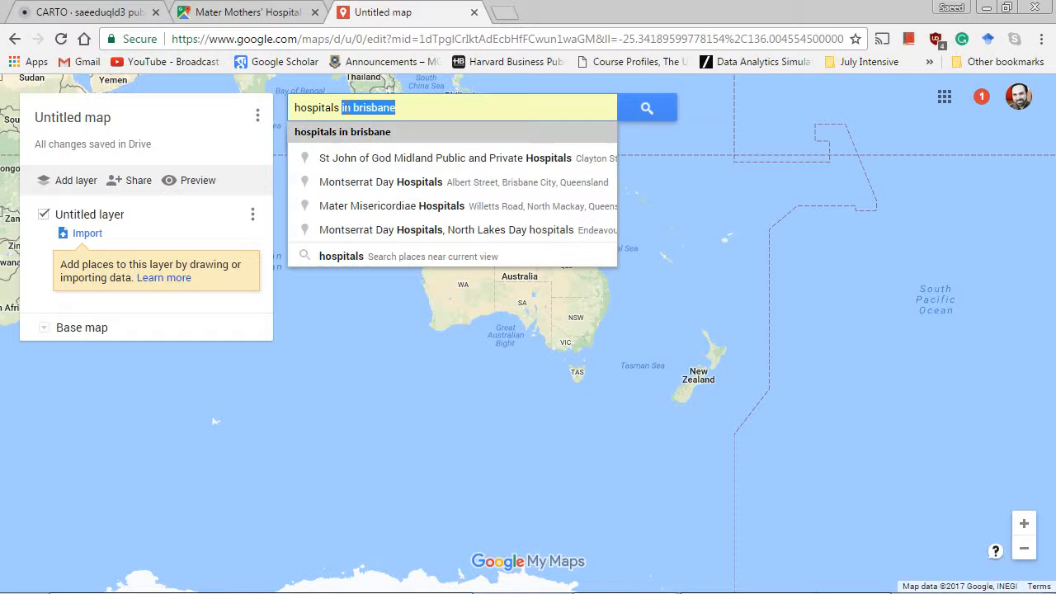
{"action": "key", "text": "Return"}
{"action": "key", "text": "Return"}
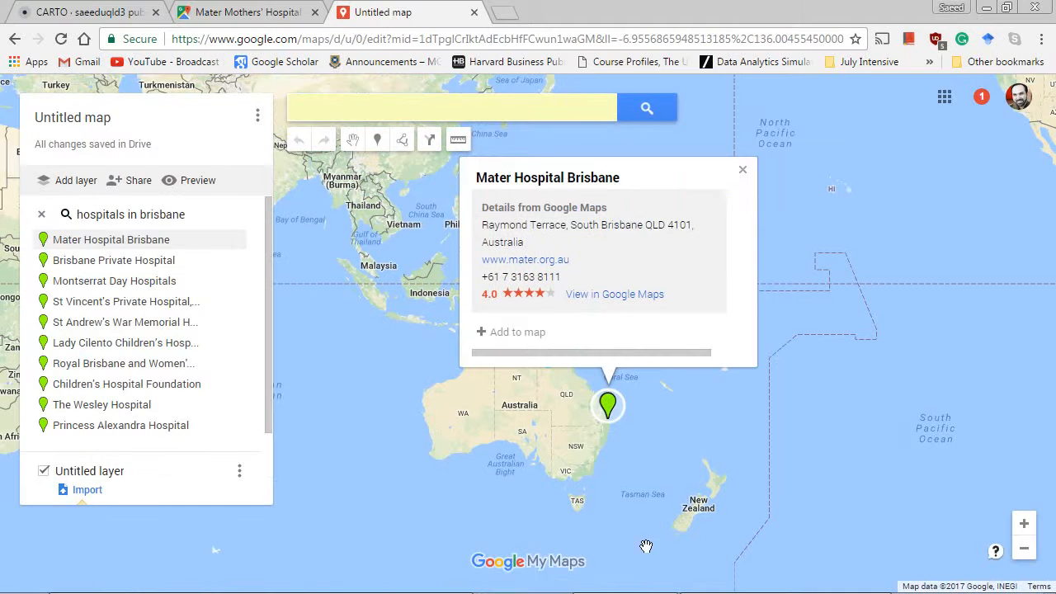
Examine the locations of the hospital search results around central Brisbane on the map.
{"action": "mouse_move", "coordinate": [815, 592]}
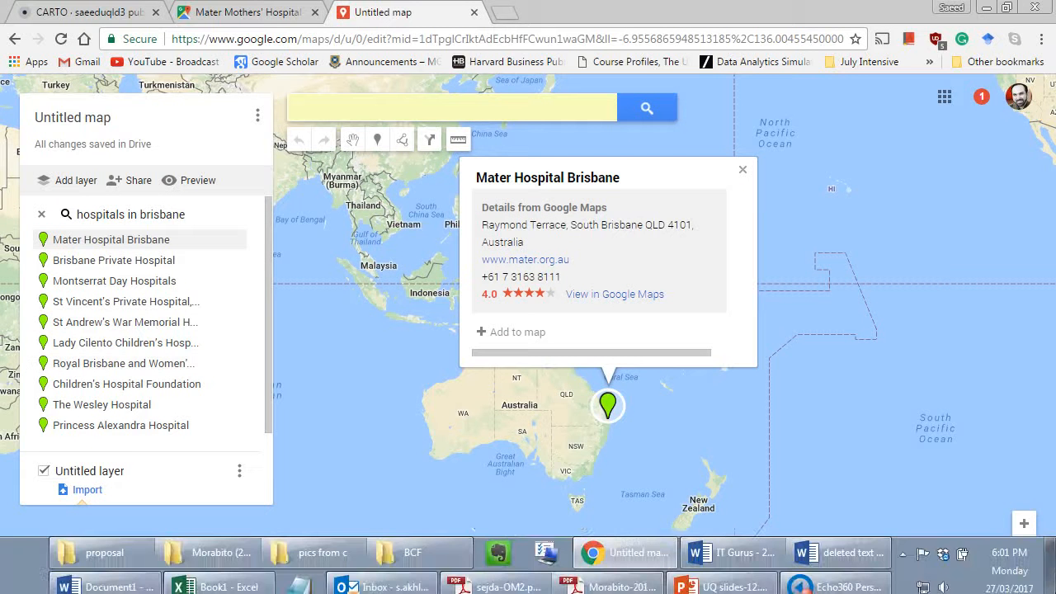
{"action": "left_click", "coordinate": [1025, 524]}
{"action": "left_click", "coordinate": [1025, 524]}
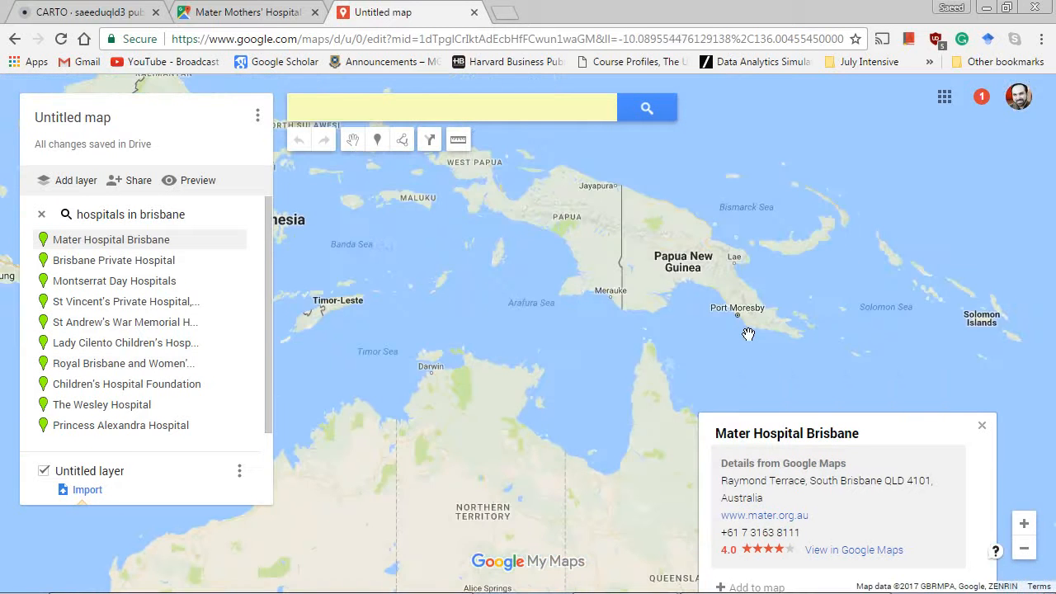
{"action": "left_click_drag", "start_coordinate": [761, 366], "coordinate": [646, 238]}
{"action": "double_click", "coordinate": [756, 519]}
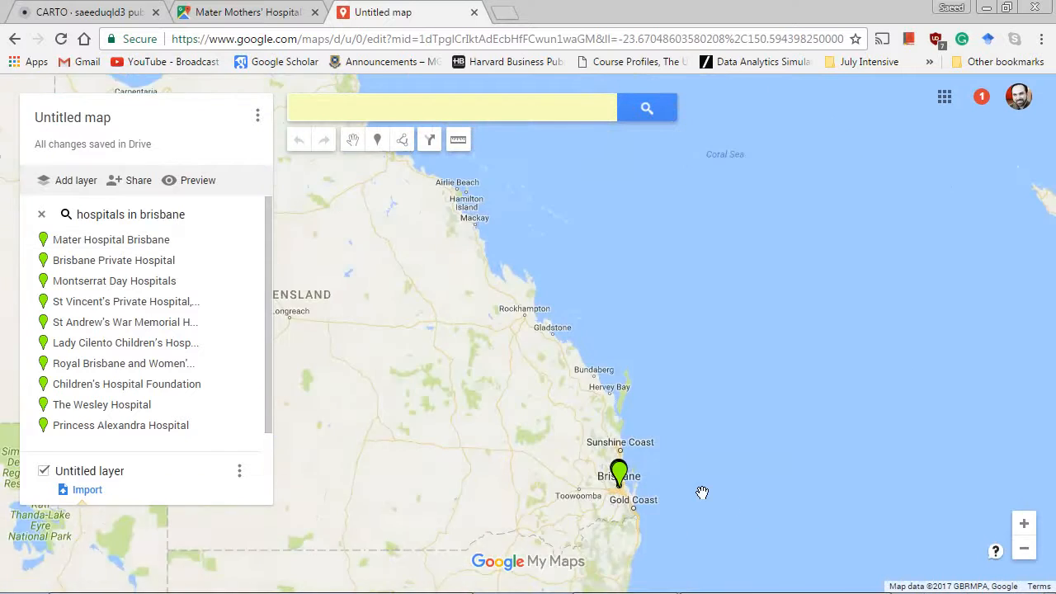
{"action": "double_click", "coordinate": [701, 491]}
{"action": "double_click", "coordinate": [598, 482]}
{"action": "double_click", "coordinate": [592, 485]}
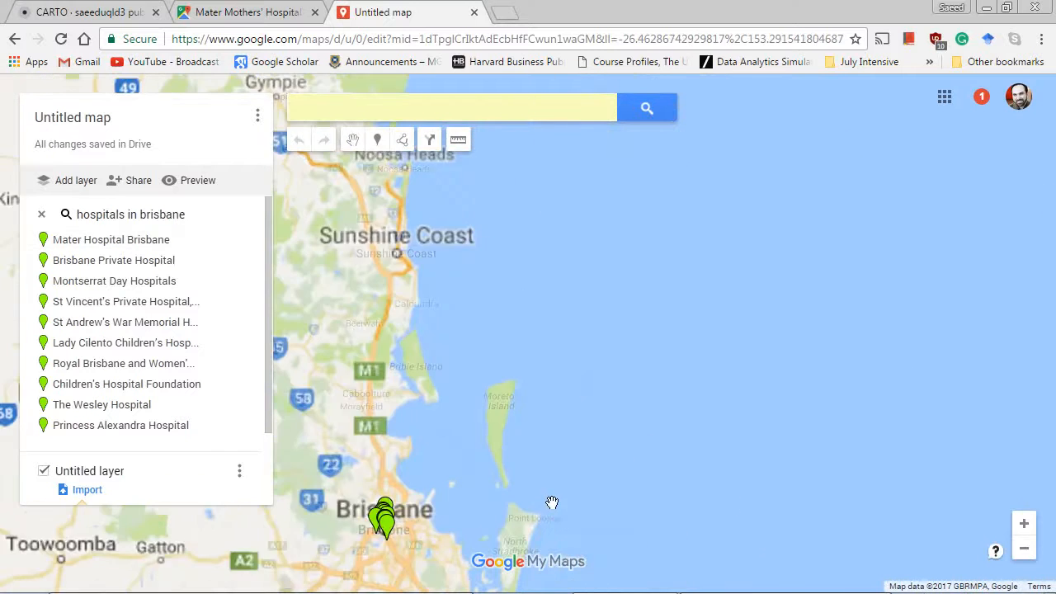
{"action": "left_click_drag", "start_coordinate": [418, 551], "coordinate": [542, 462]}
{"action": "double_click", "coordinate": [542, 462]}
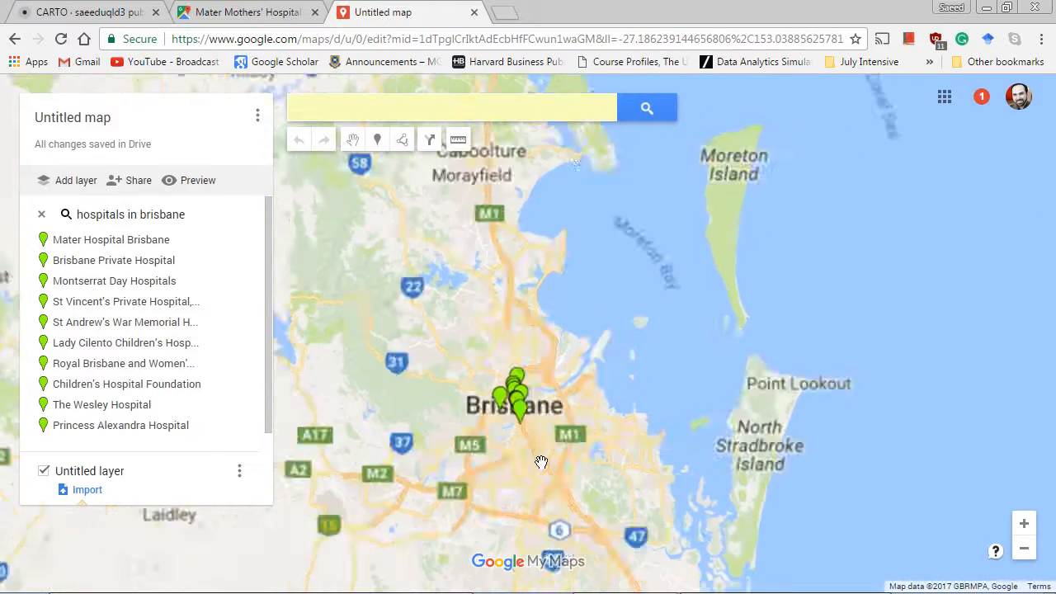
{"action": "double_click", "coordinate": [533, 444]}
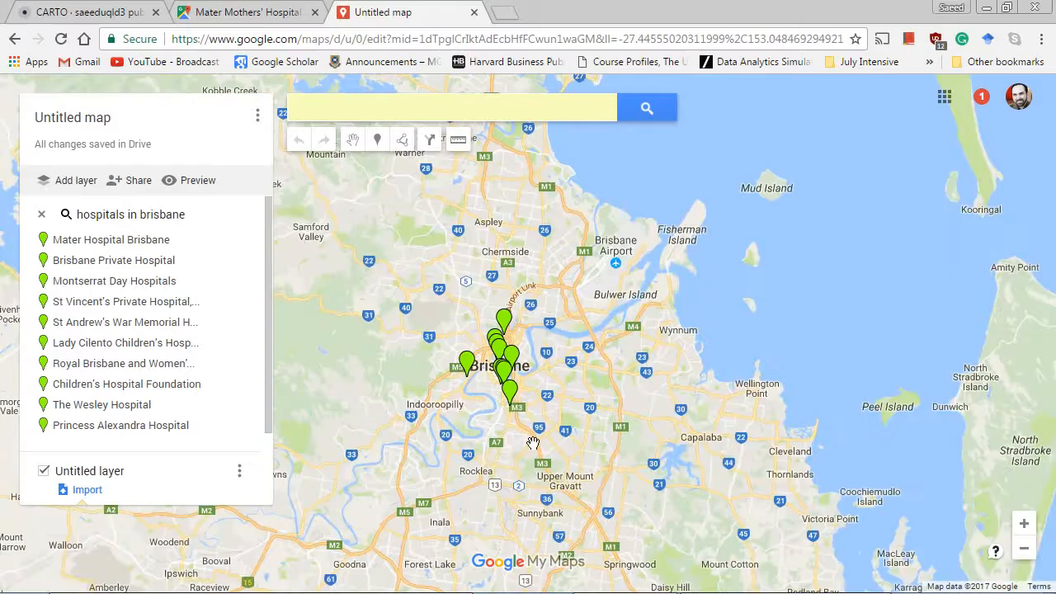
{"action": "left_click_drag", "start_coordinate": [483, 404], "coordinate": [588, 448]}
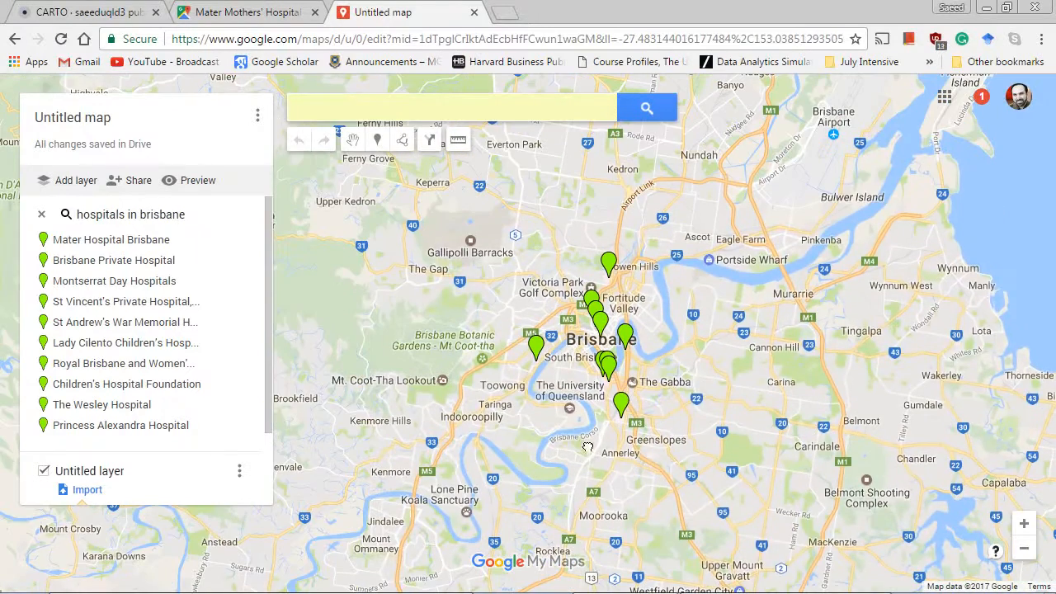
{"action": "scroll", "coordinate": [561, 413], "scroll_direction": "up", "scroll_amount": 1}
{"action": "left_click_drag", "start_coordinate": [560, 412], "coordinate": [581, 464]}
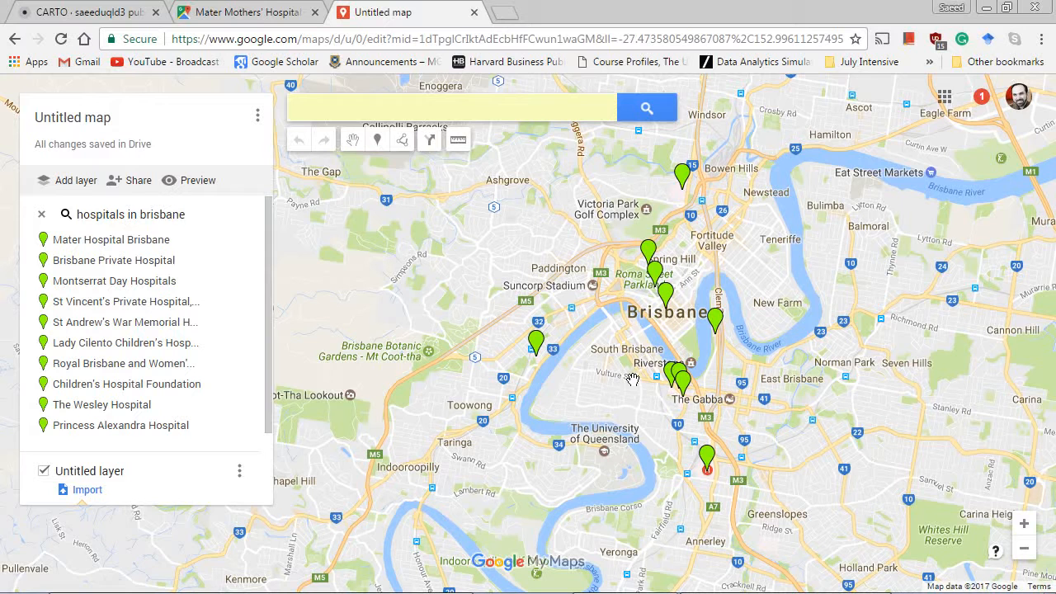
{"action": "mouse_move", "coordinate": [632, 379]}
{"action": "left_mouse_down"}
{"action": "mouse_move", "coordinate": [613, 346]}
{"action": "mouse_move", "coordinate": [624, 377]}
{"action": "left_mouse_up"}
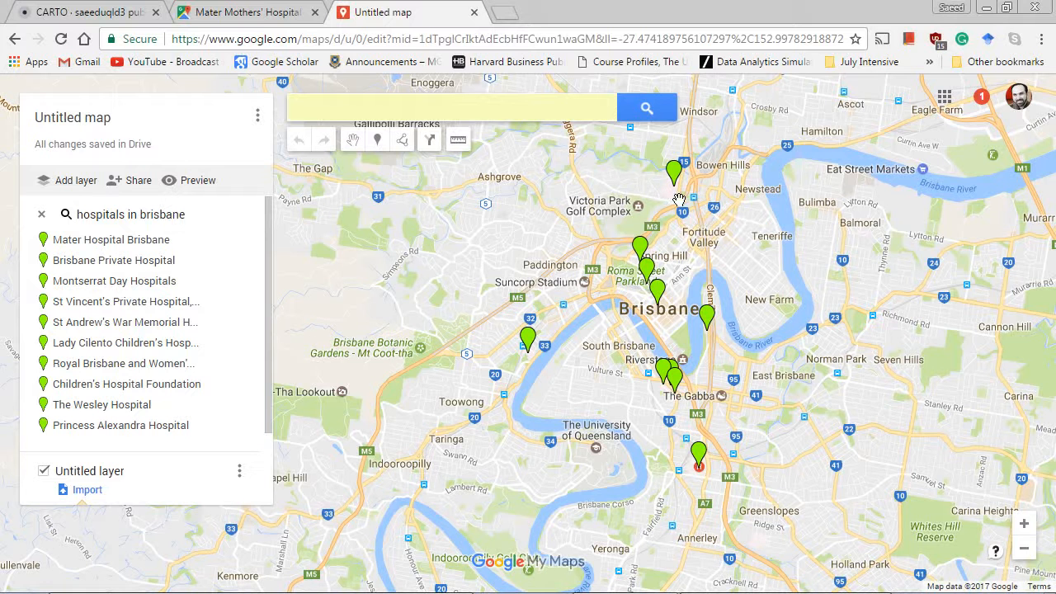
Add all the hospital search results, from Mater Hospital Brisbane to St Andrew's War Memorial Hospital, to the untitled layer.
{"action": "mouse_move", "coordinate": [217, 248]}
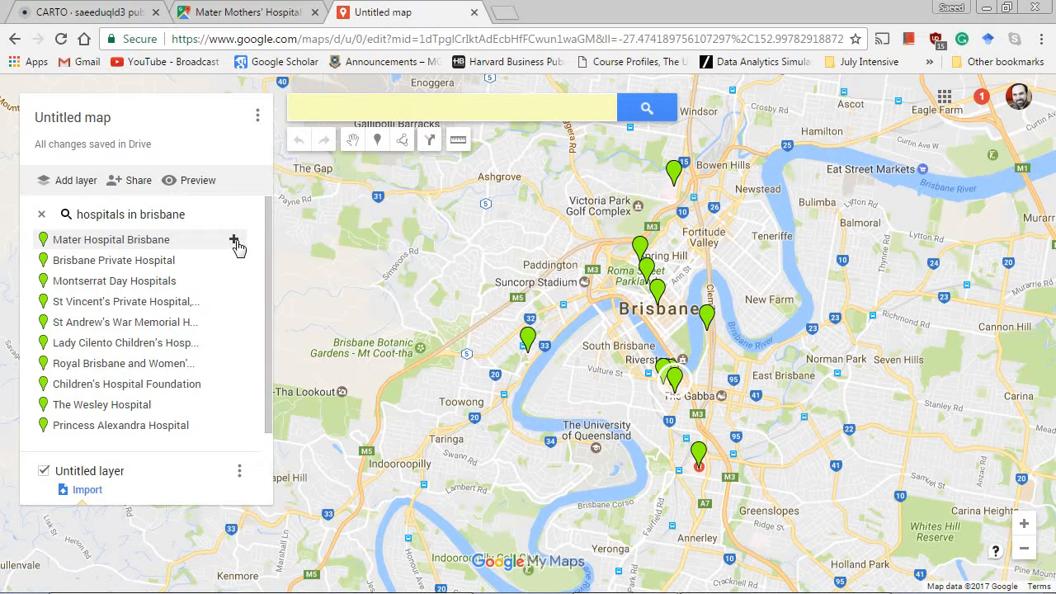
{"action": "left_click", "coordinate": [237, 246]}
{"action": "left_click", "coordinate": [236, 246]}
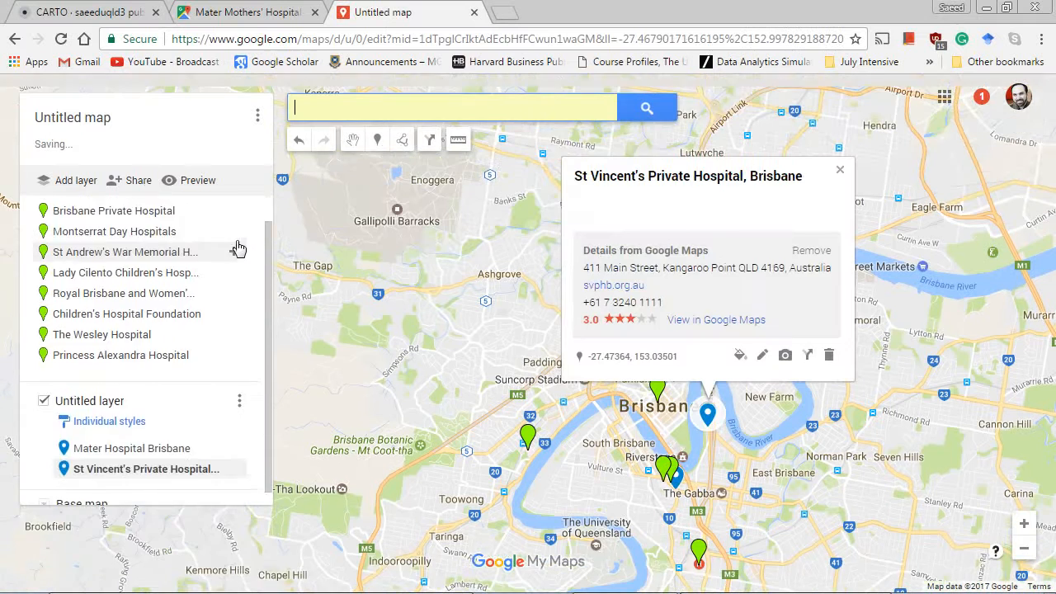
{"action": "left_click", "coordinate": [236, 245]}
{"action": "left_click", "coordinate": [236, 245]}
{"action": "left_click", "coordinate": [236, 246]}
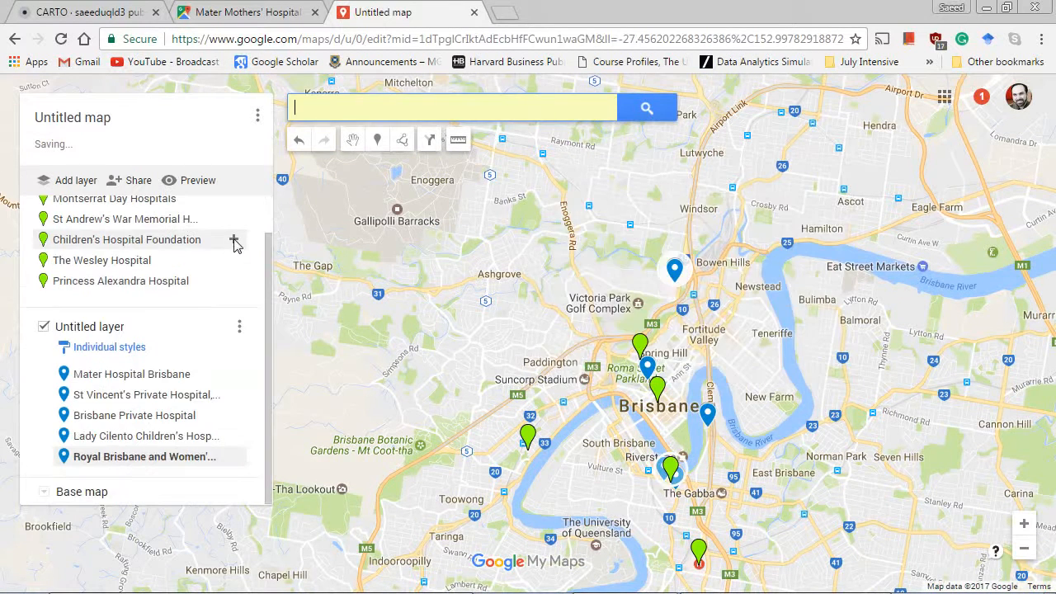
{"action": "left_click", "coordinate": [236, 245]}
{"action": "left_click", "coordinate": [236, 246]}
{"action": "left_click", "coordinate": [236, 245]}
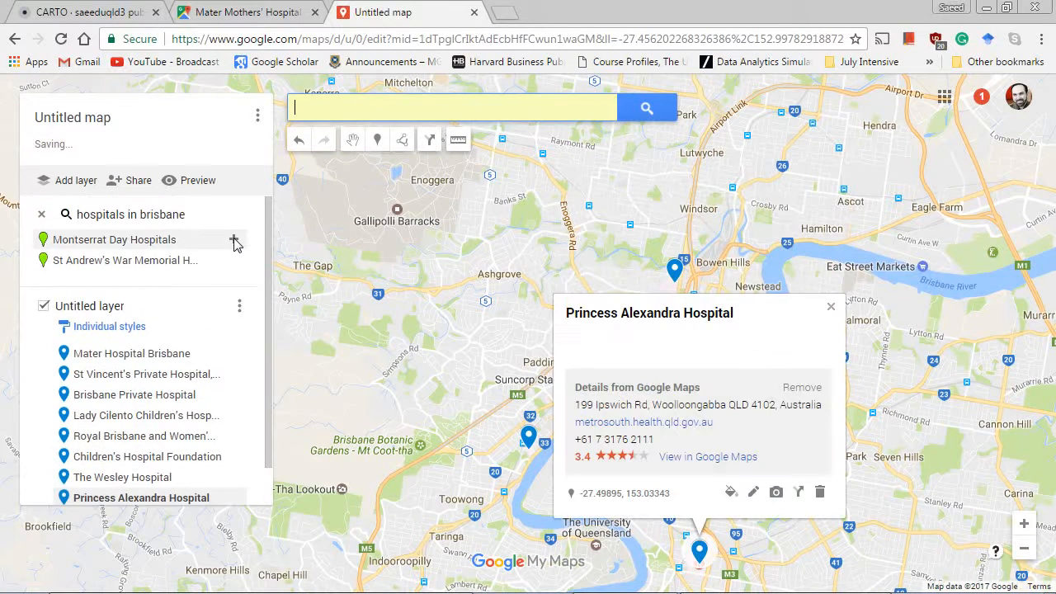
{"action": "left_click", "coordinate": [238, 246]}
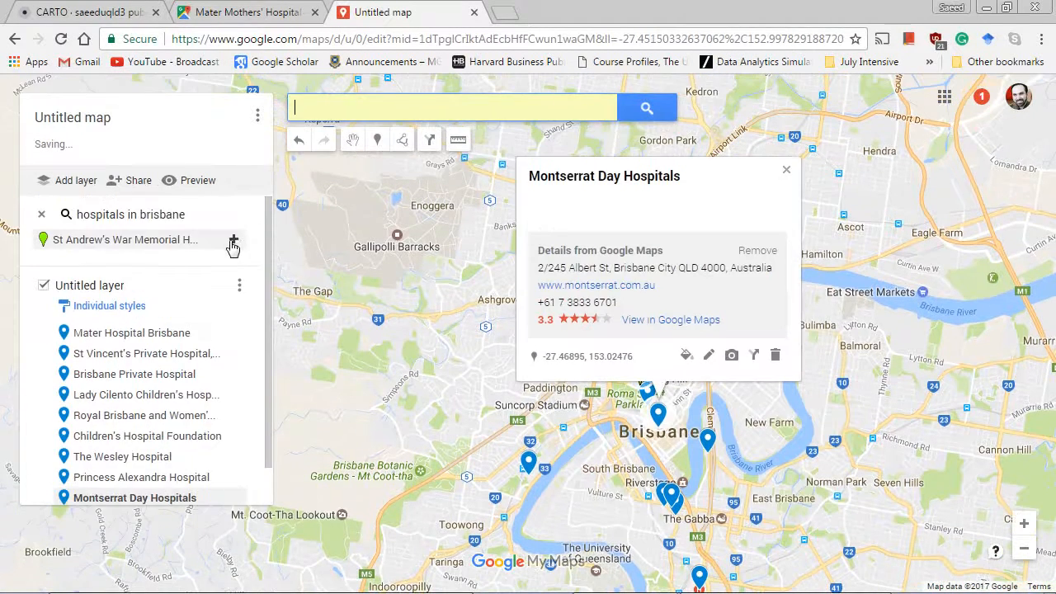
{"action": "left_click", "coordinate": [235, 245]}
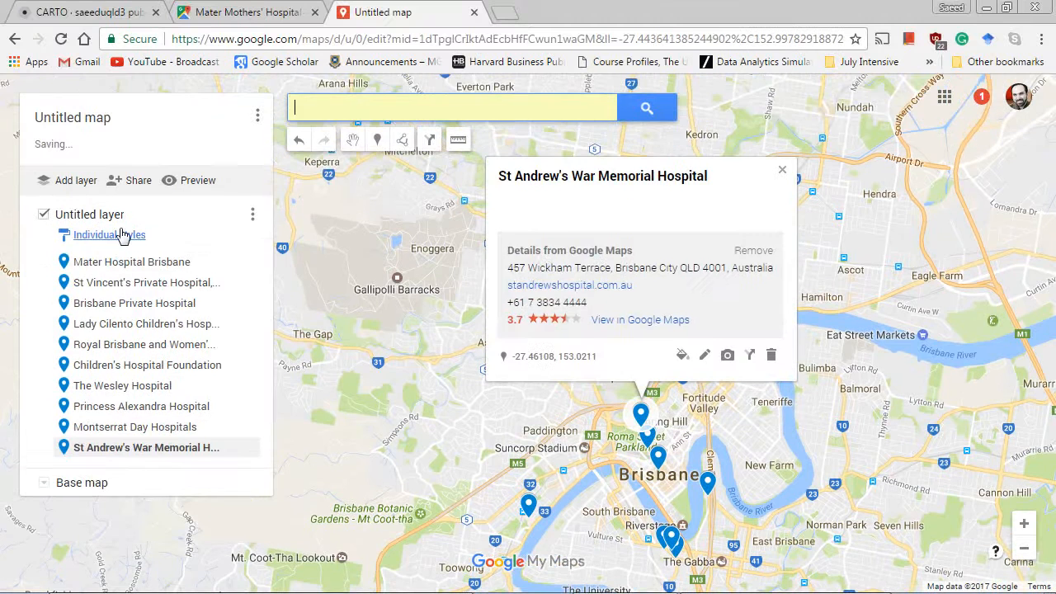
Look south of central Brisbane for a hospital missing from the layer and view the details of Greenslopes Private Hospital.
{"action": "left_click_drag", "start_coordinate": [603, 438], "coordinate": [495, 179]}
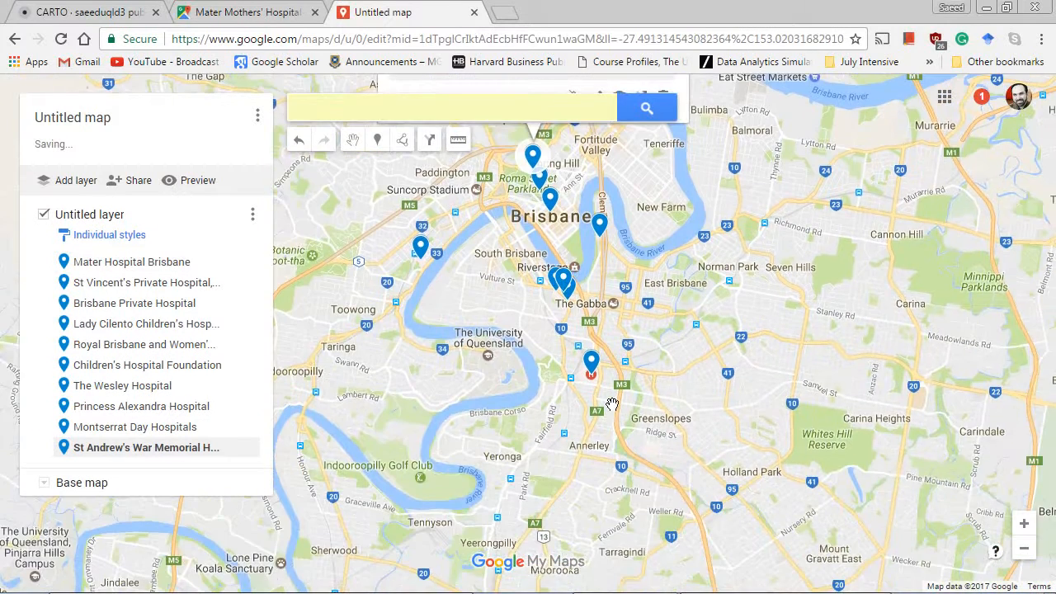
{"action": "left_click_drag", "start_coordinate": [559, 395], "coordinate": [570, 444]}
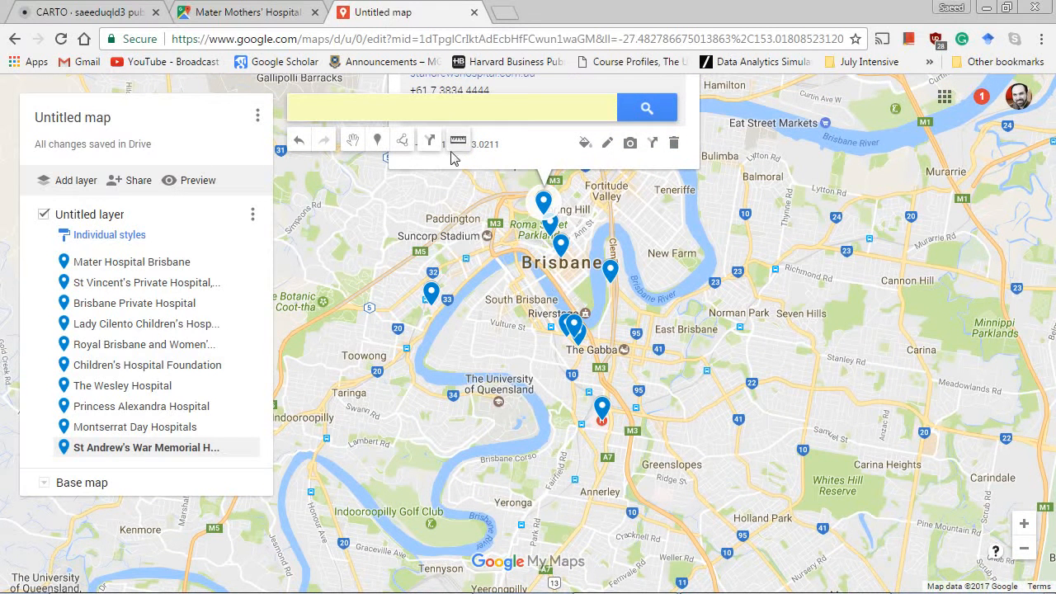
{"action": "left_click", "coordinate": [595, 476]}
{"action": "scroll", "coordinate": [594, 476], "scroll_direction": "up", "scroll_amount": 3}
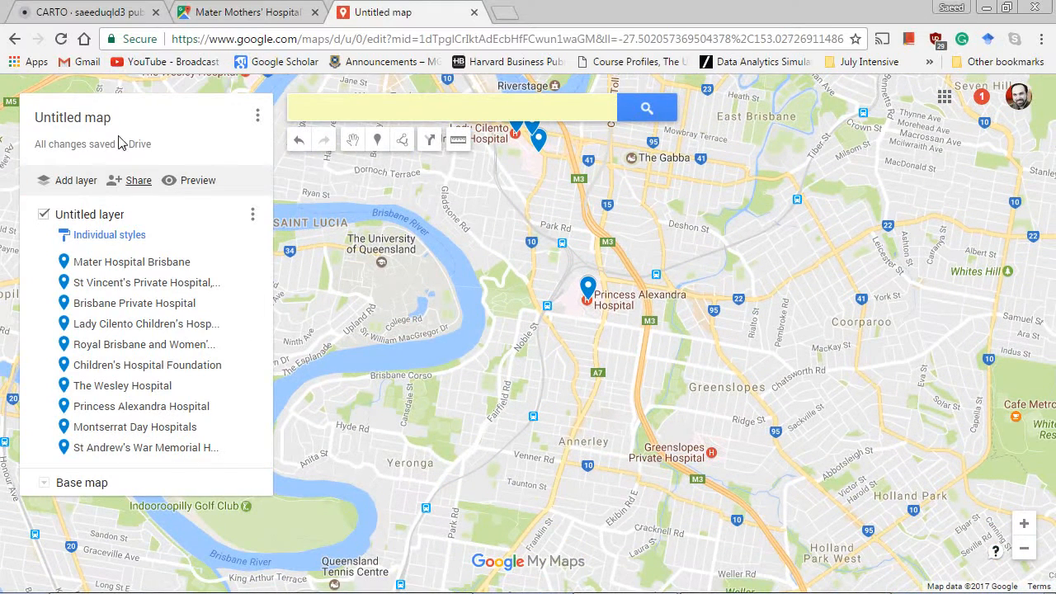
{"action": "left_click", "coordinate": [371, 113]}
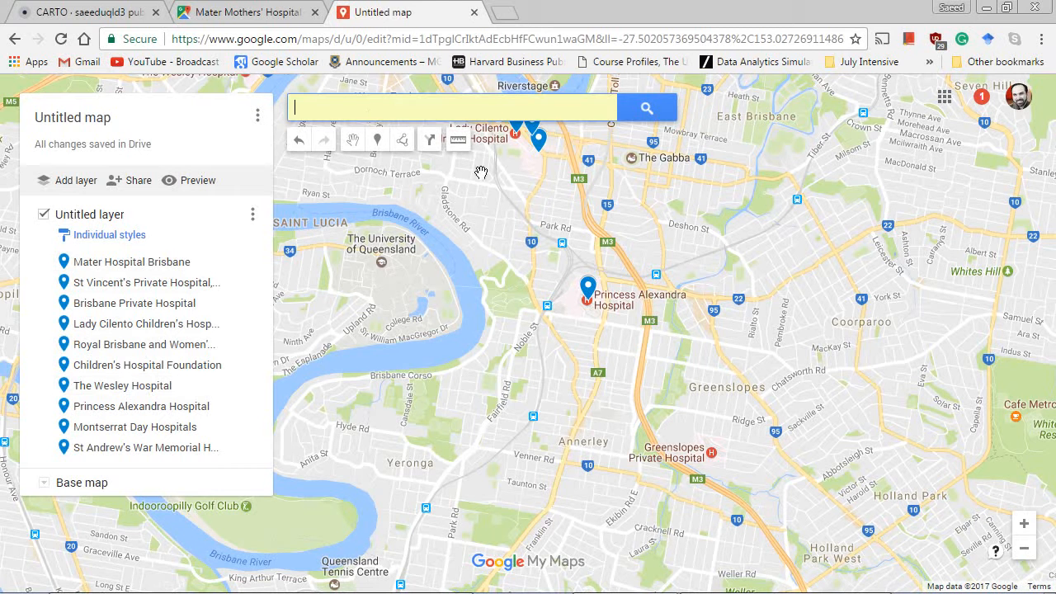
{"action": "left_click", "coordinate": [712, 456]}
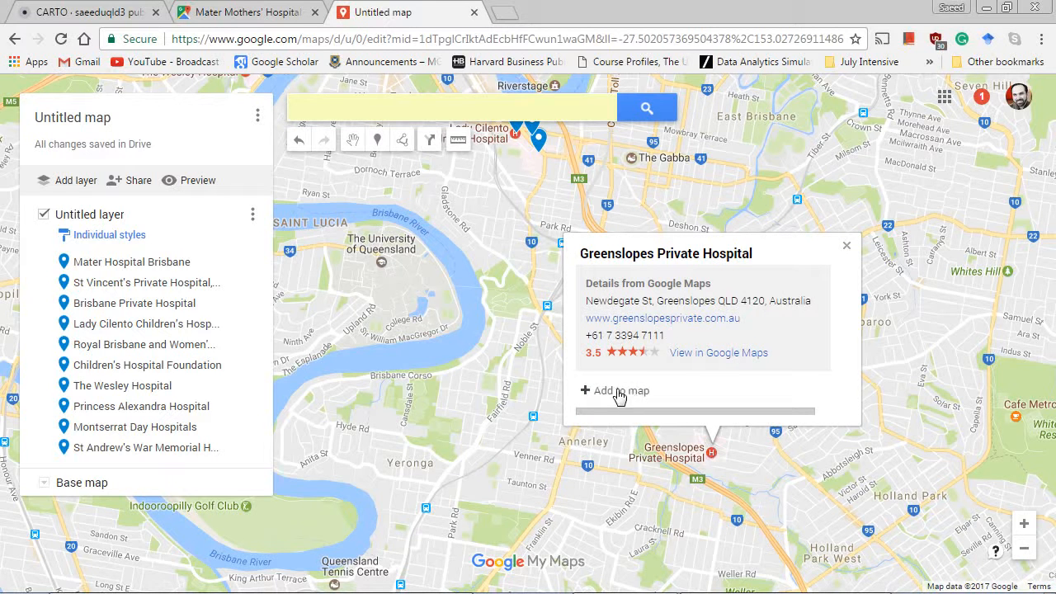
Search for "green", choose the suggested Greenslopes Private Hospital and add it to the map's layer.
{"action": "left_click", "coordinate": [351, 121]}
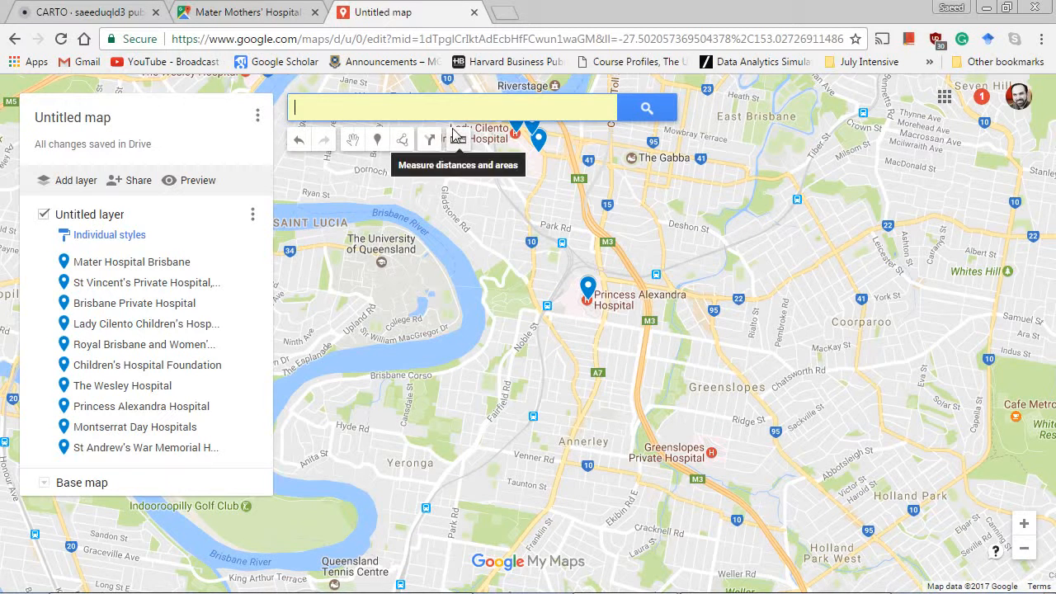
{"action": "type", "text": "green"}
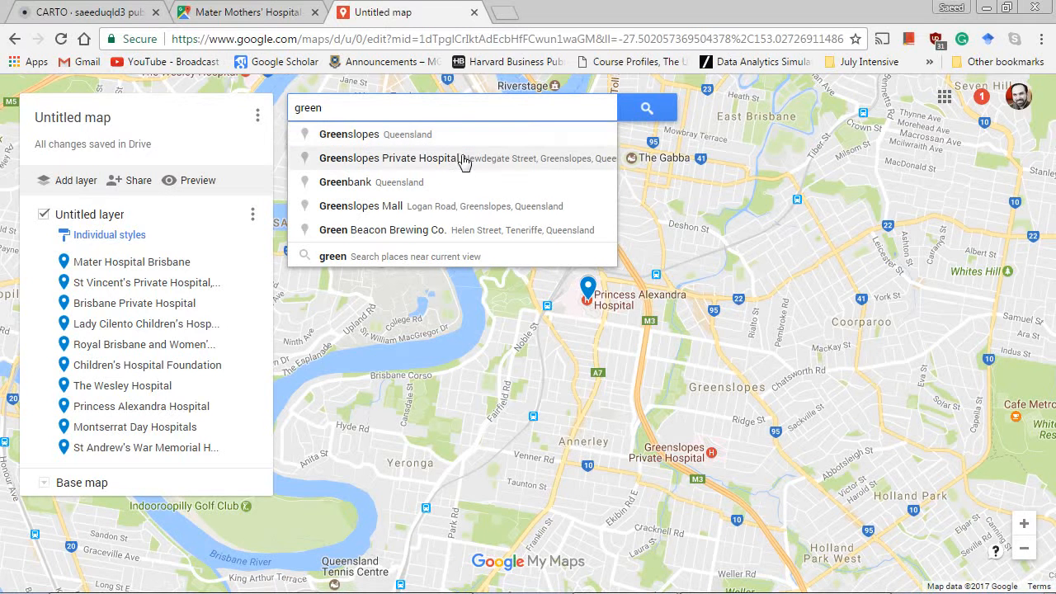
{"action": "left_click", "coordinate": [463, 159]}
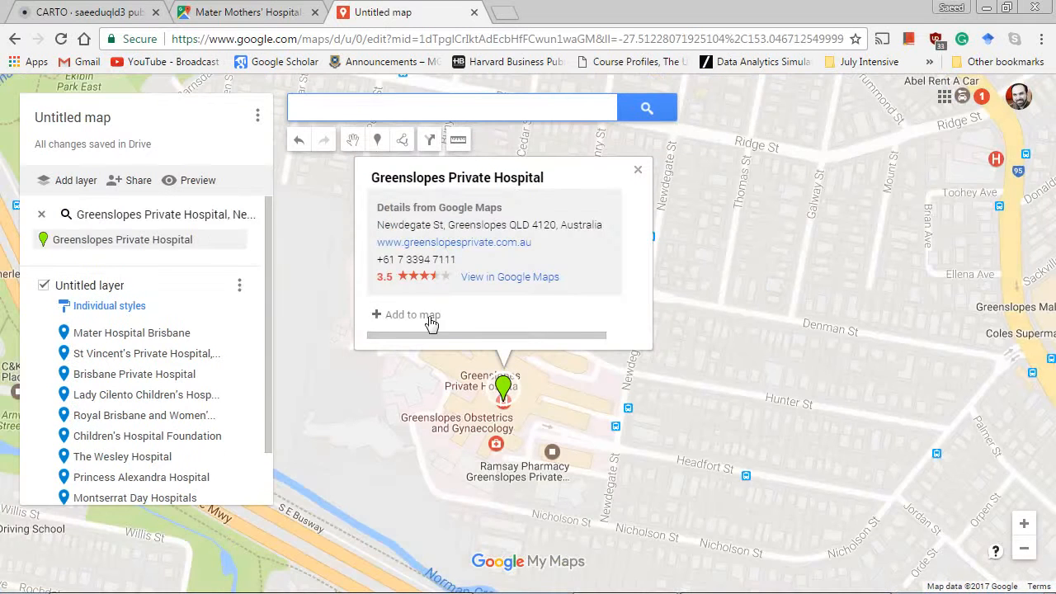
{"action": "left_click", "coordinate": [1025, 551]}
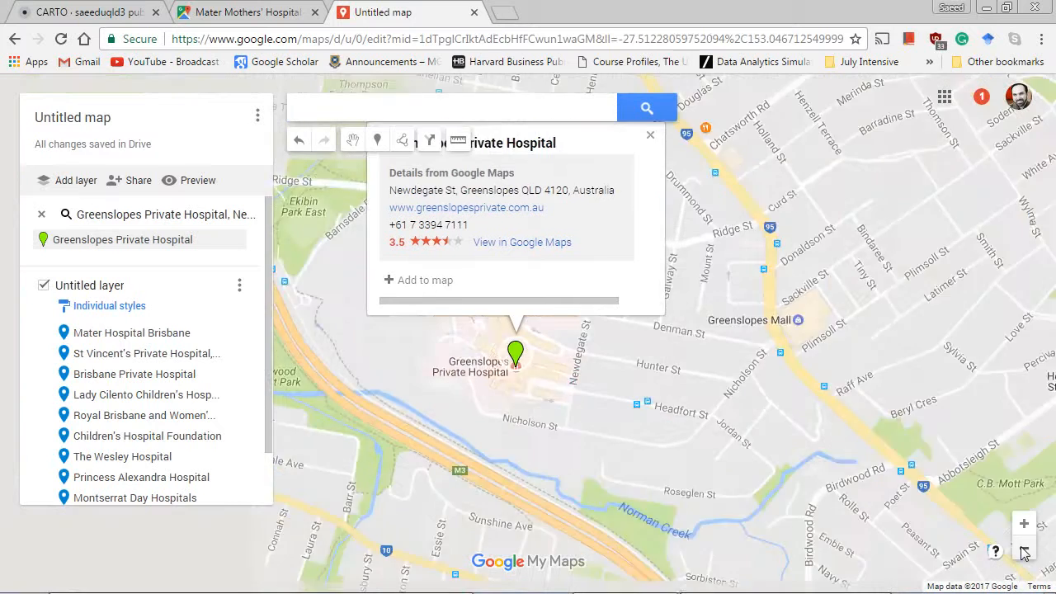
{"action": "left_click", "coordinate": [1024, 552]}
{"action": "left_click", "coordinate": [1024, 551]}
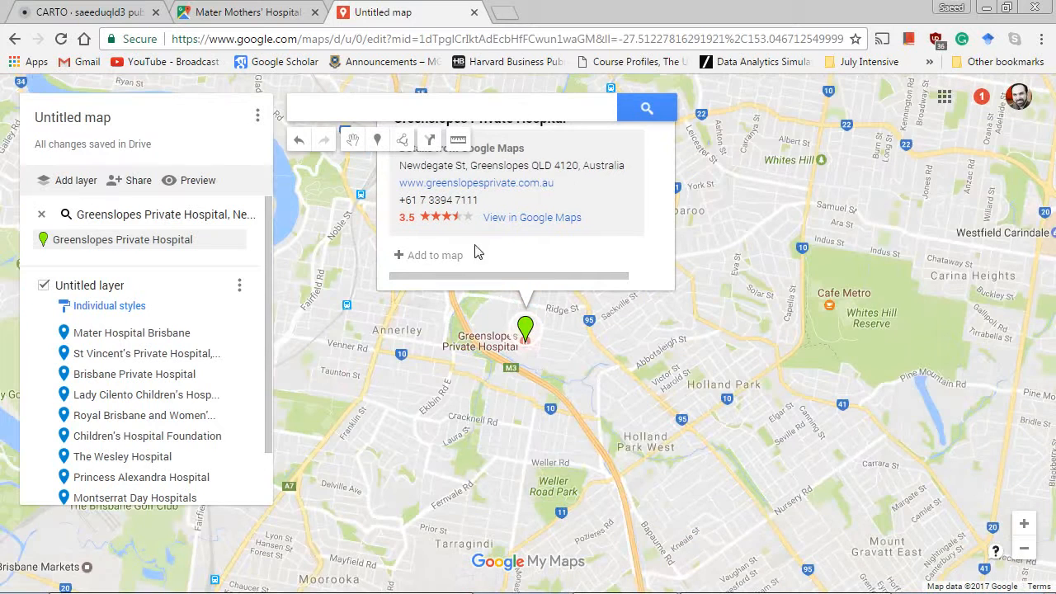
{"action": "left_click", "coordinate": [427, 257]}
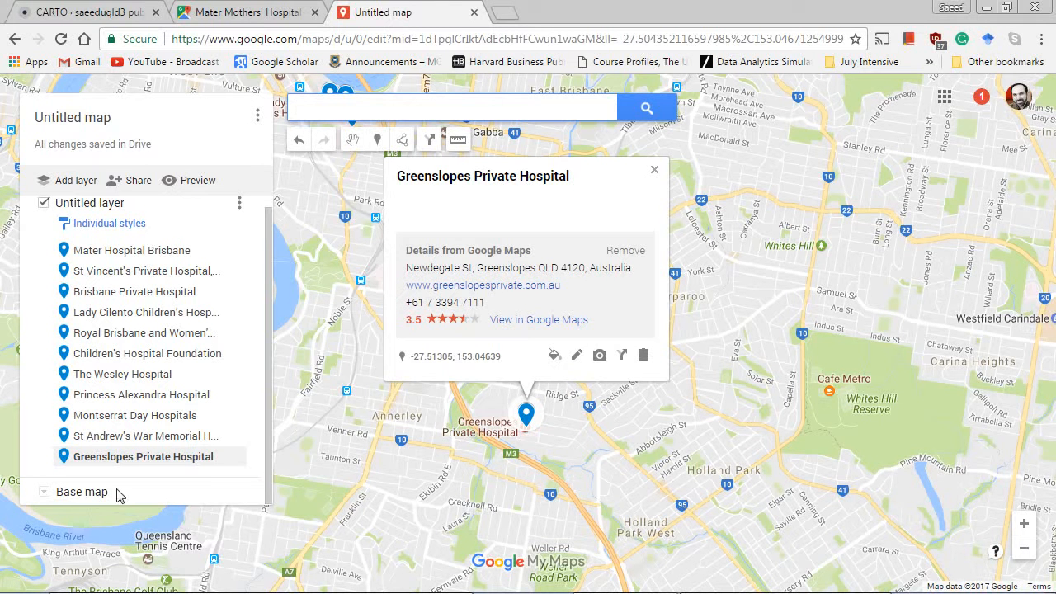
Export the untitled layer as a .KML file and save it as hospitals.kml in the BCF folder.
{"action": "left_click", "coordinate": [259, 121]}
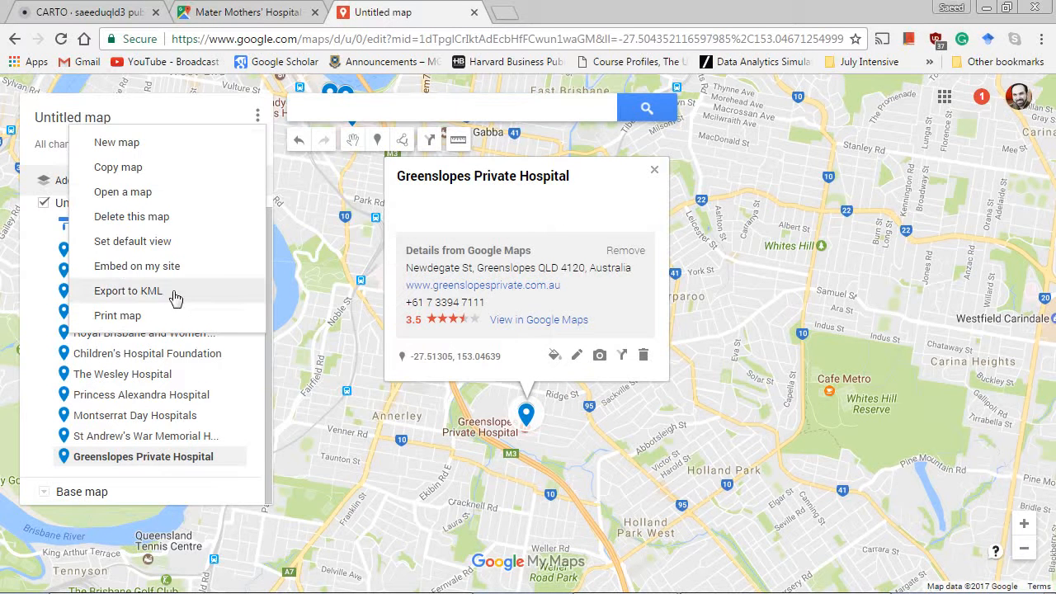
{"action": "left_click", "coordinate": [149, 299]}
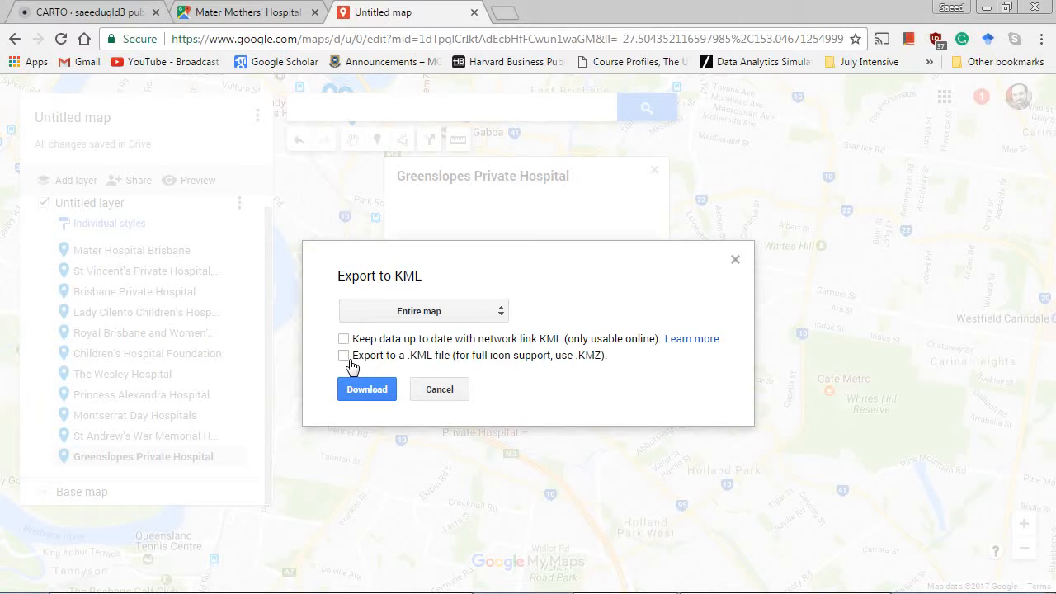
{"action": "left_click", "coordinate": [388, 316]}
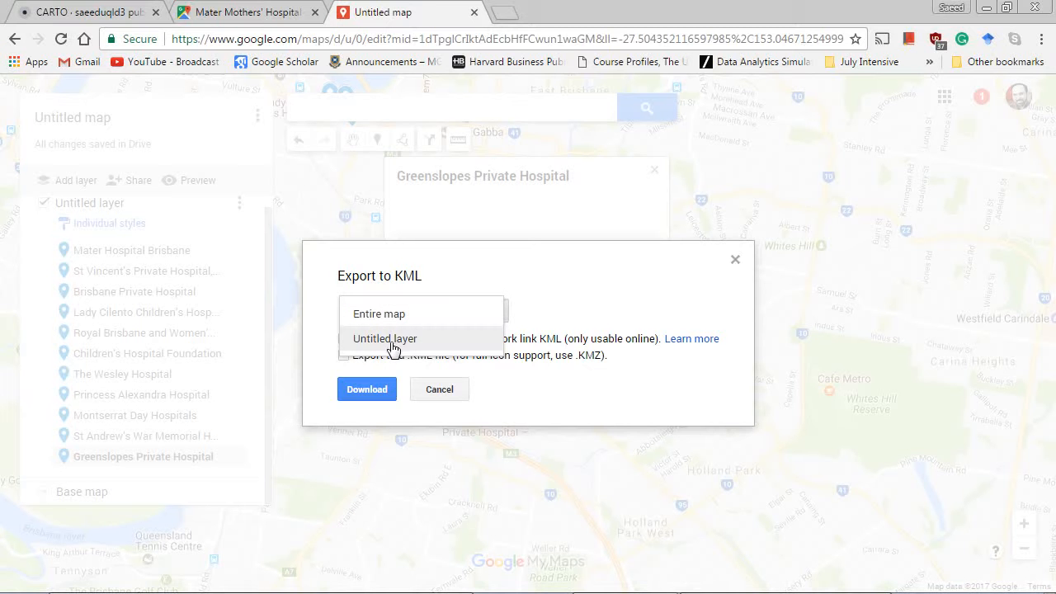
{"action": "left_click", "coordinate": [391, 343]}
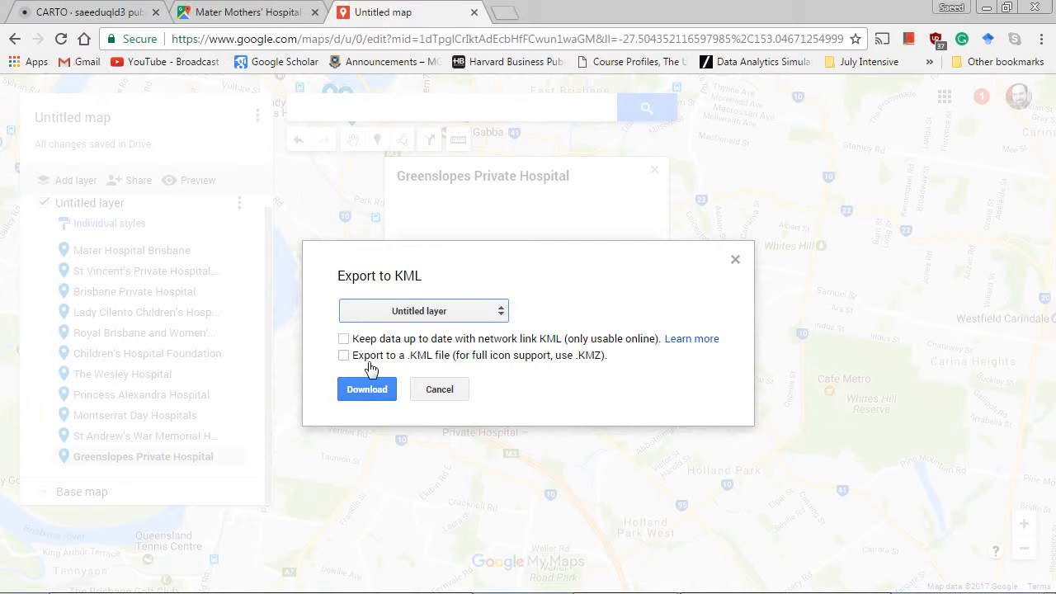
{"action": "left_click", "coordinate": [345, 355]}
{"action": "left_click", "coordinate": [366, 389]}
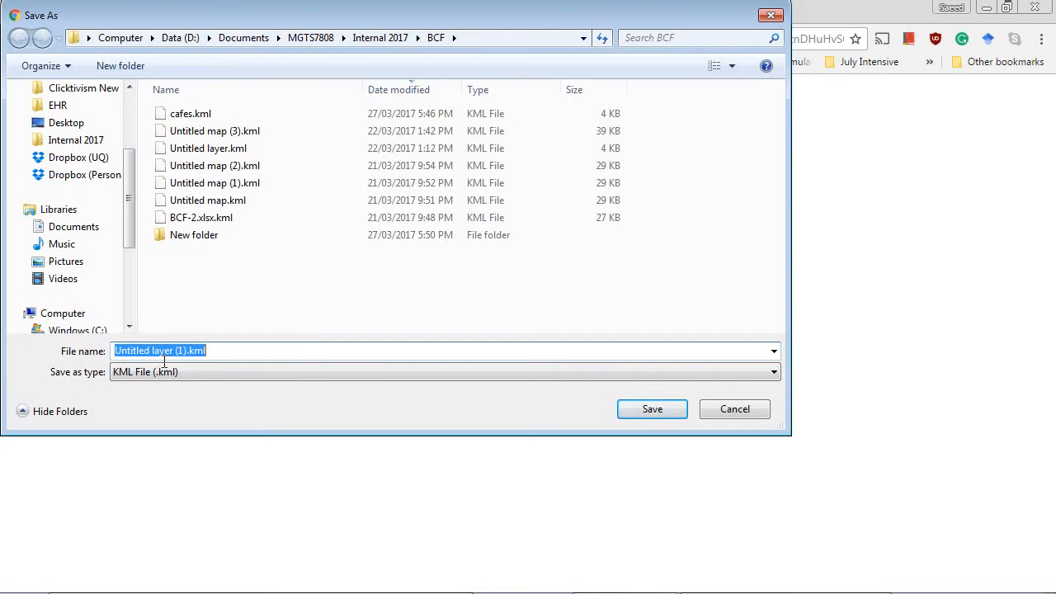
{"action": "type", "text": "hospitals"}
{"action": "key", "text": "Return"}
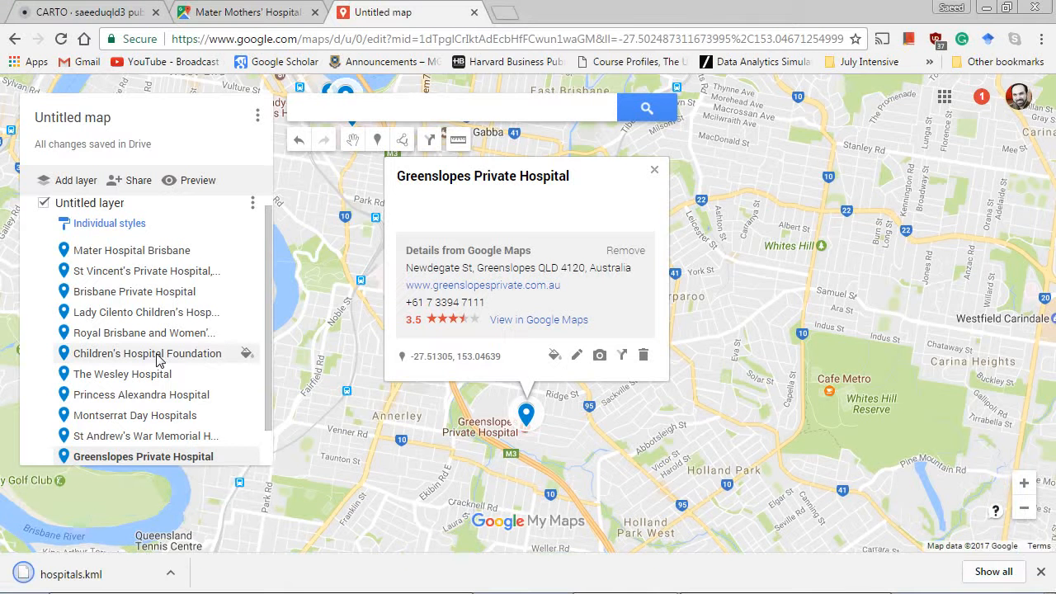
Open the downloaded hospitals.kml from its folder in Notepad++ and examine the names and coordinates of the placemarks.
{"action": "left_click", "coordinate": [174, 571]}
{"action": "left_click", "coordinate": [198, 519]}
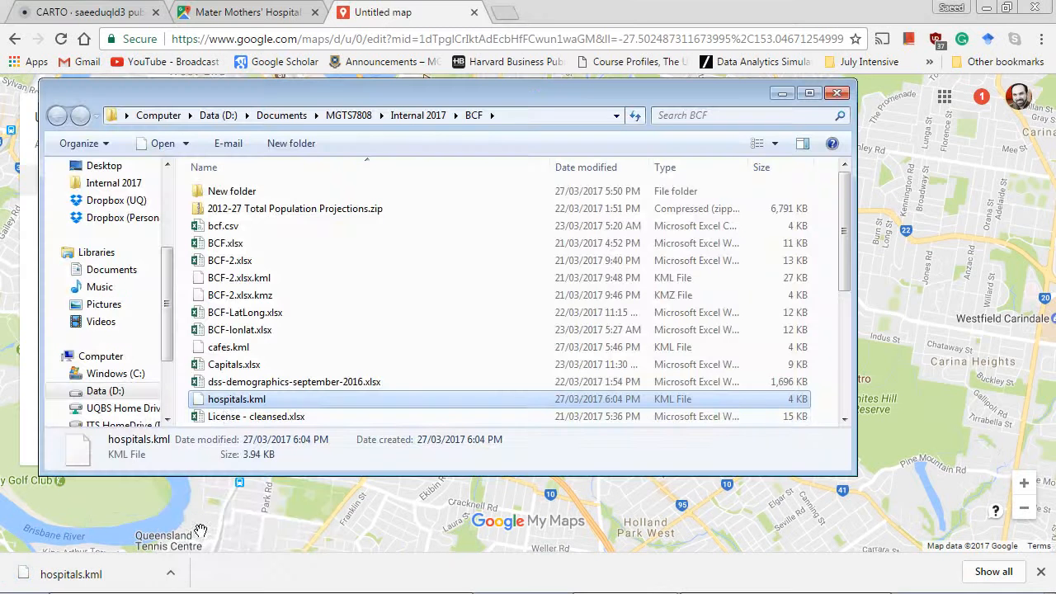
{"action": "right_click", "coordinate": [235, 406]}
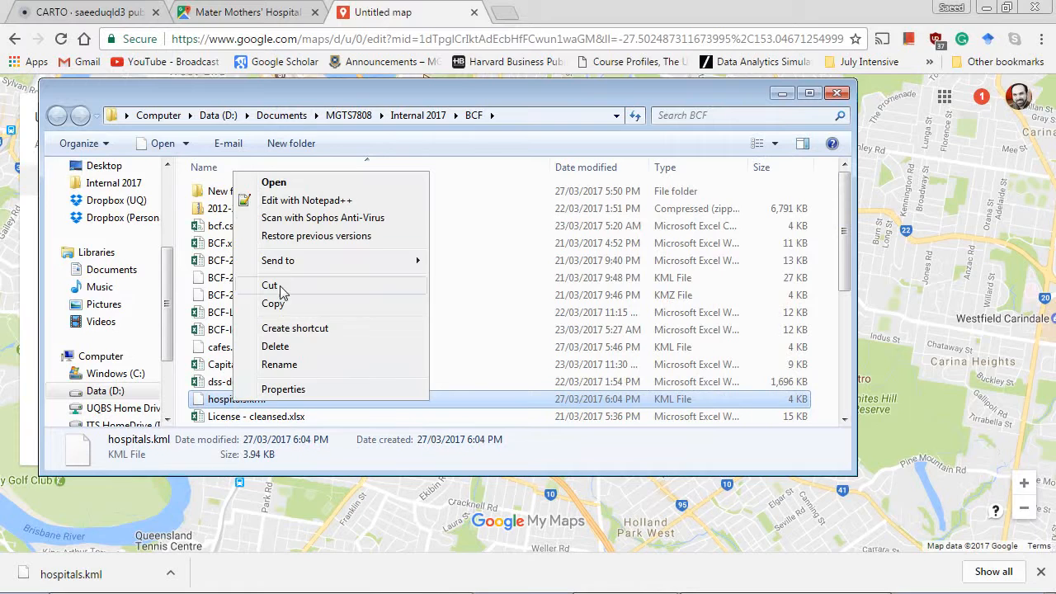
{"action": "left_click", "coordinate": [305, 201]}
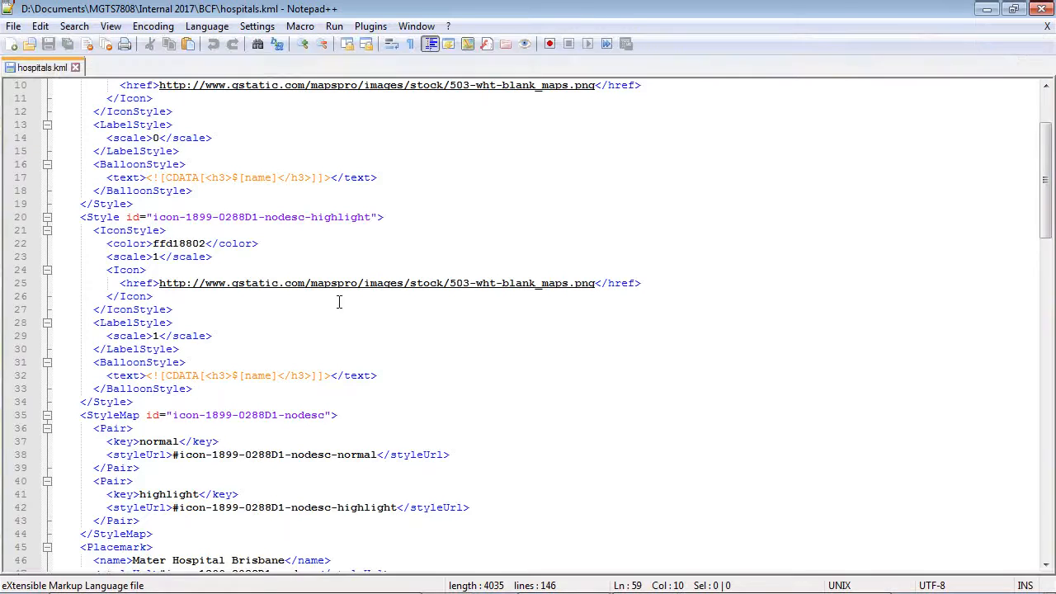
{"action": "scroll", "coordinate": [323, 347], "scroll_direction": "down", "scroll_amount": 2}
{"action": "scroll", "coordinate": [324, 346], "scroll_direction": "up", "scroll_amount": 4}
{"action": "scroll", "coordinate": [285, 317], "scroll_direction": "down", "scroll_amount": 11}
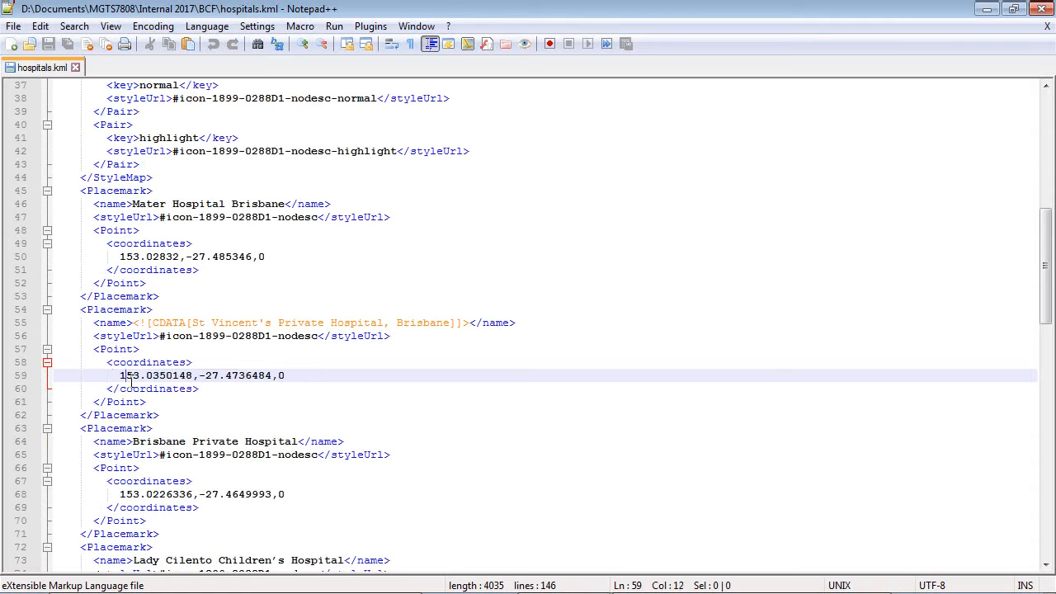
{"action": "left_click_drag", "start_coordinate": [130, 381], "coordinate": [240, 386]}
{"action": "left_click", "coordinate": [173, 380]}
{"action": "left_click_drag", "start_coordinate": [119, 380], "coordinate": [220, 379]}
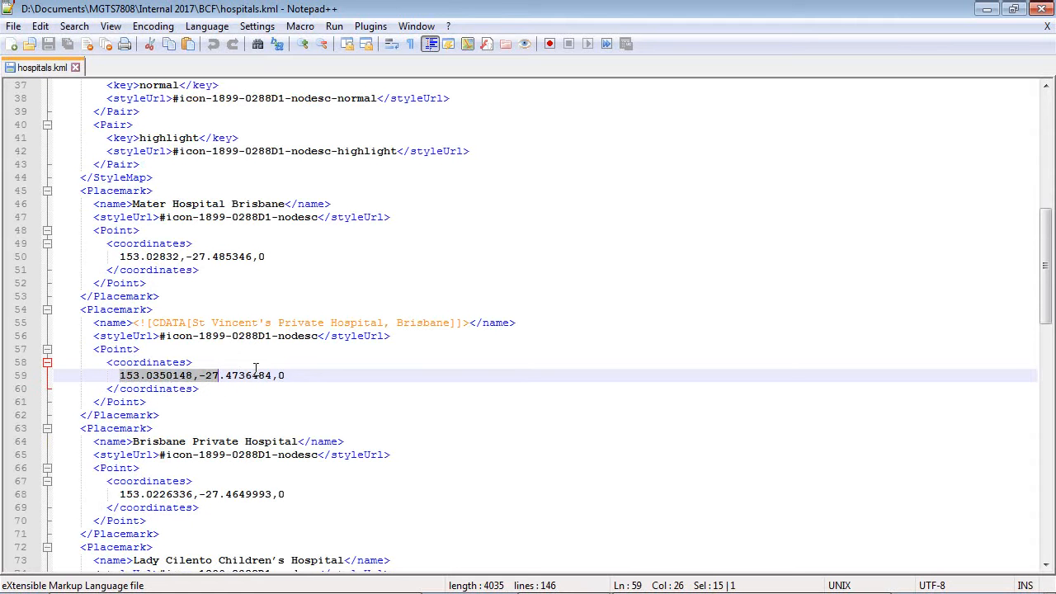
Switch to CARTO in the browser and connect hospitals.kml from the BCF folder as a new dataset.
{"action": "key", "text": "alt+Tab"}
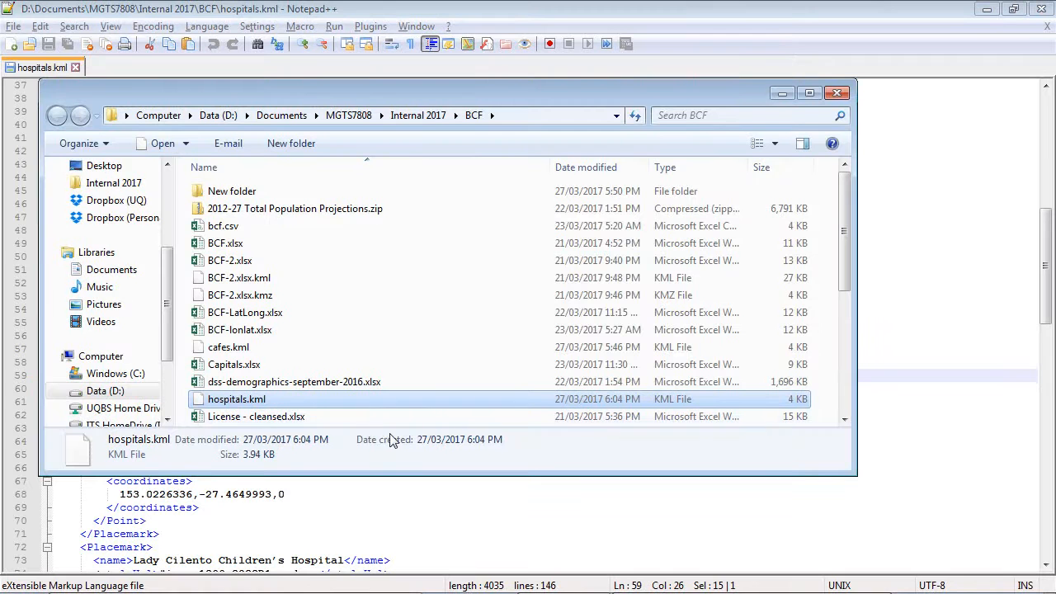
{"action": "key", "text": "alt+Tab"}
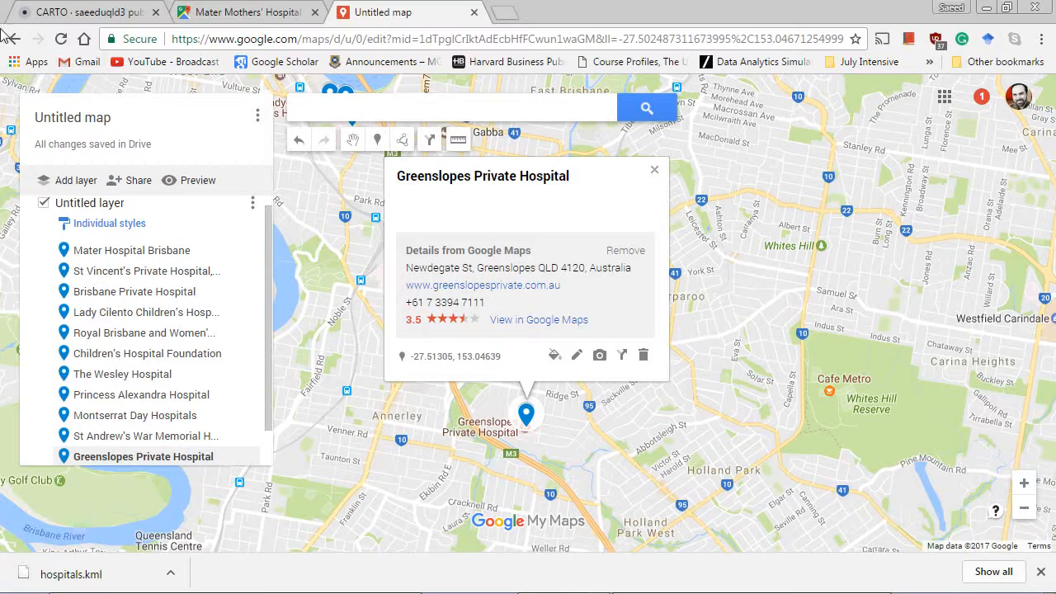
{"action": "left_click", "coordinate": [124, 12]}
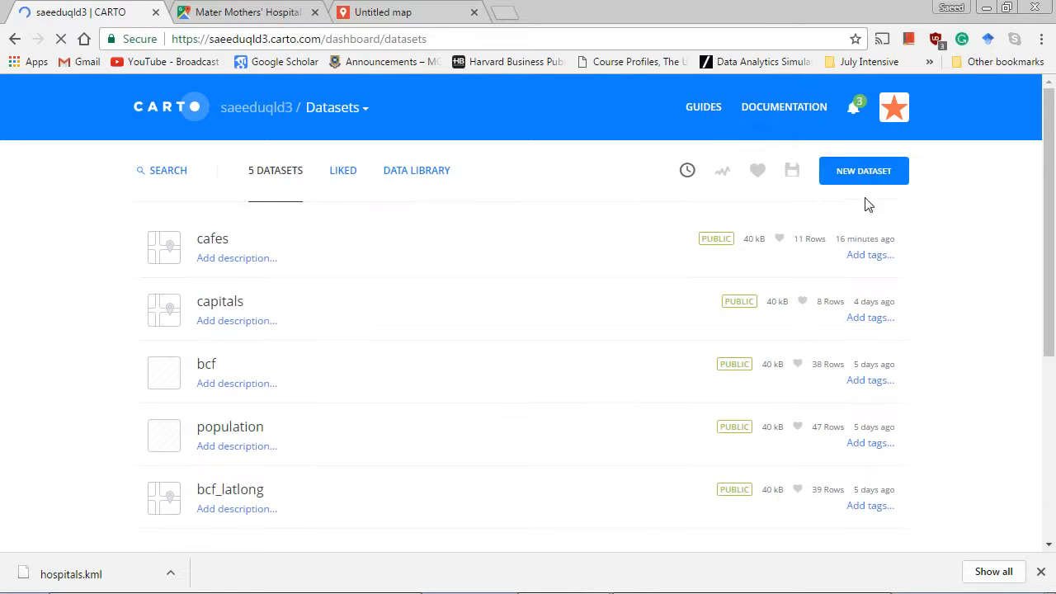
{"action": "left_click", "coordinate": [858, 179]}
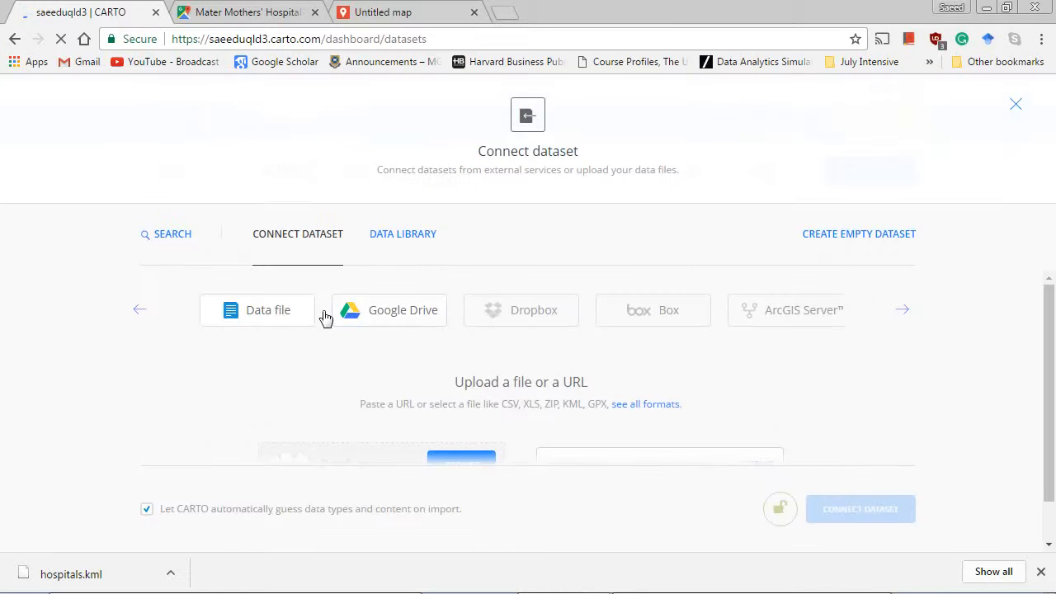
{"action": "scroll", "coordinate": [745, 418], "scroll_direction": "down", "scroll_amount": 1}
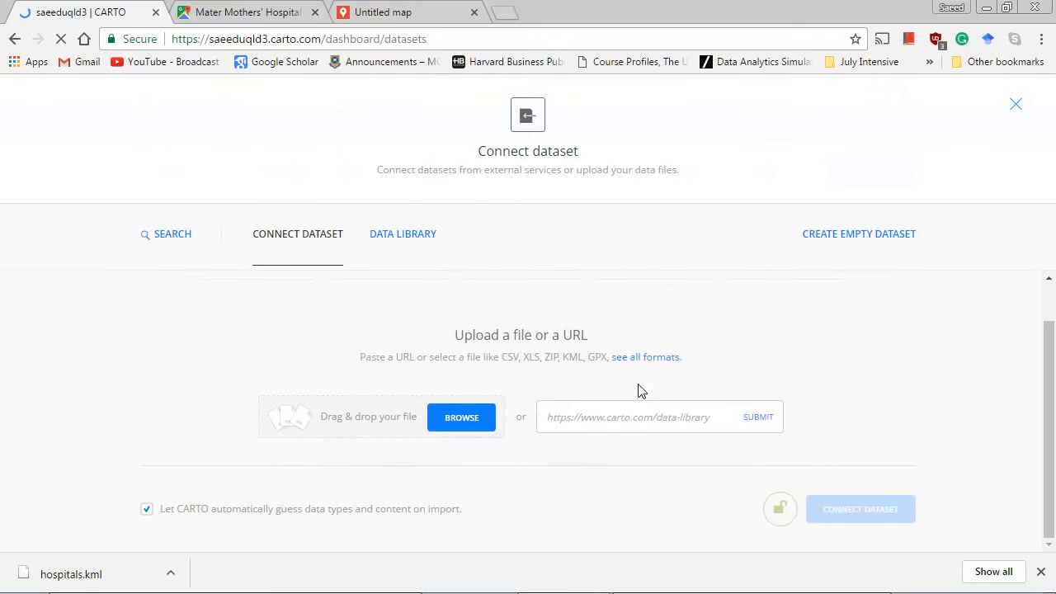
{"action": "left_click", "coordinate": [453, 418]}
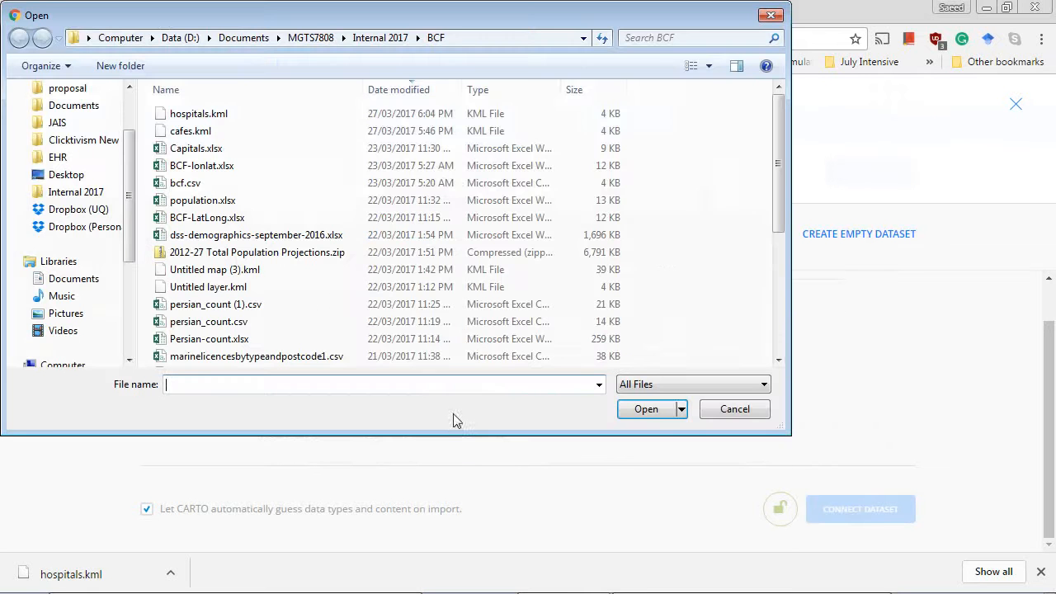
{"action": "double_click", "coordinate": [210, 119]}
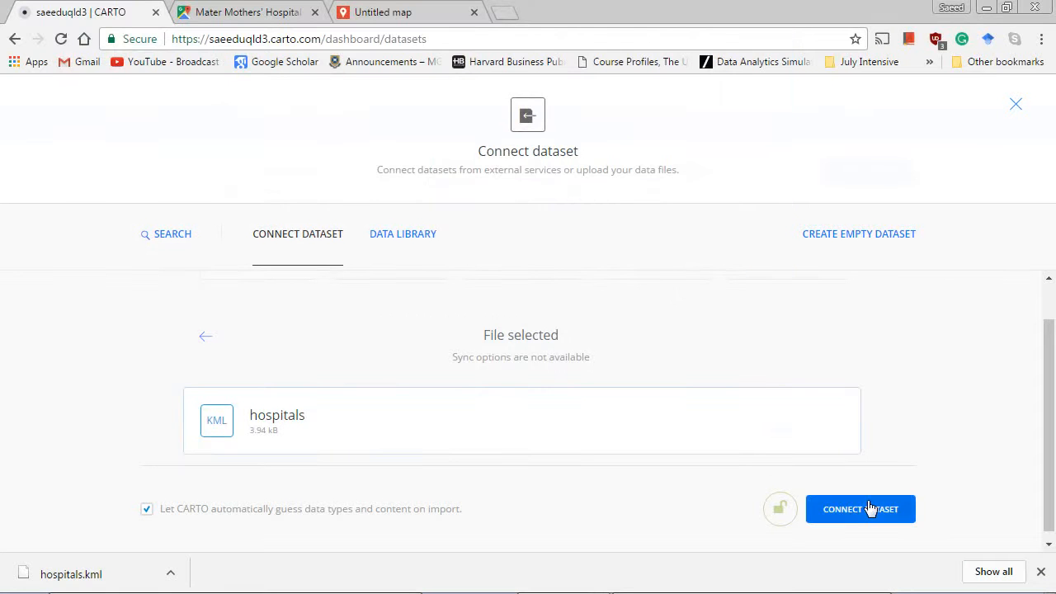
{"action": "left_click", "coordinate": [865, 513]}
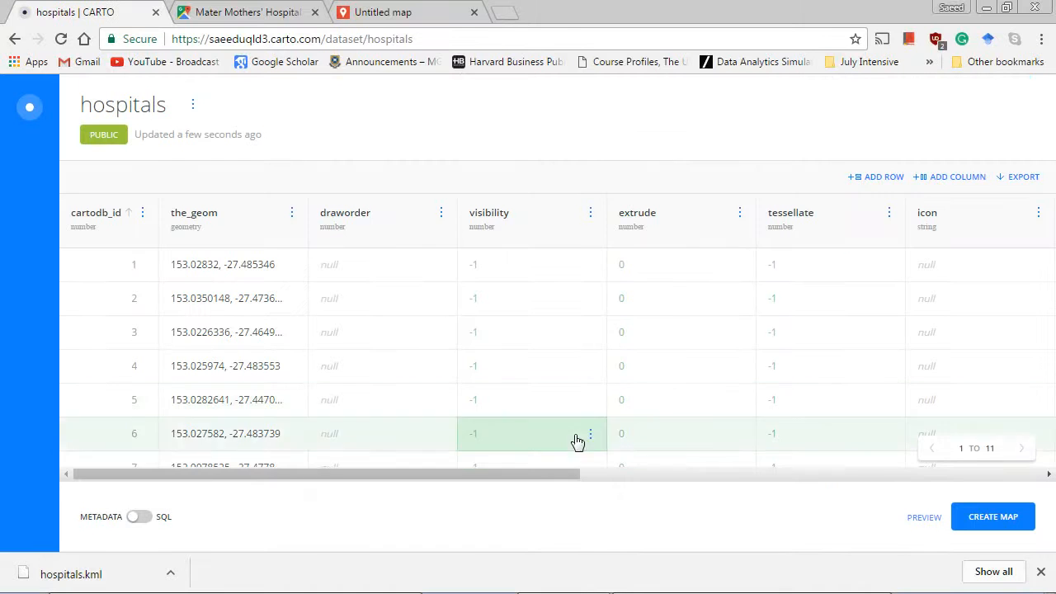
Review the names and coordinates in the hospitals dataset and create a map from it.
{"action": "left_click_drag", "start_coordinate": [559, 475], "coordinate": [898, 477]}
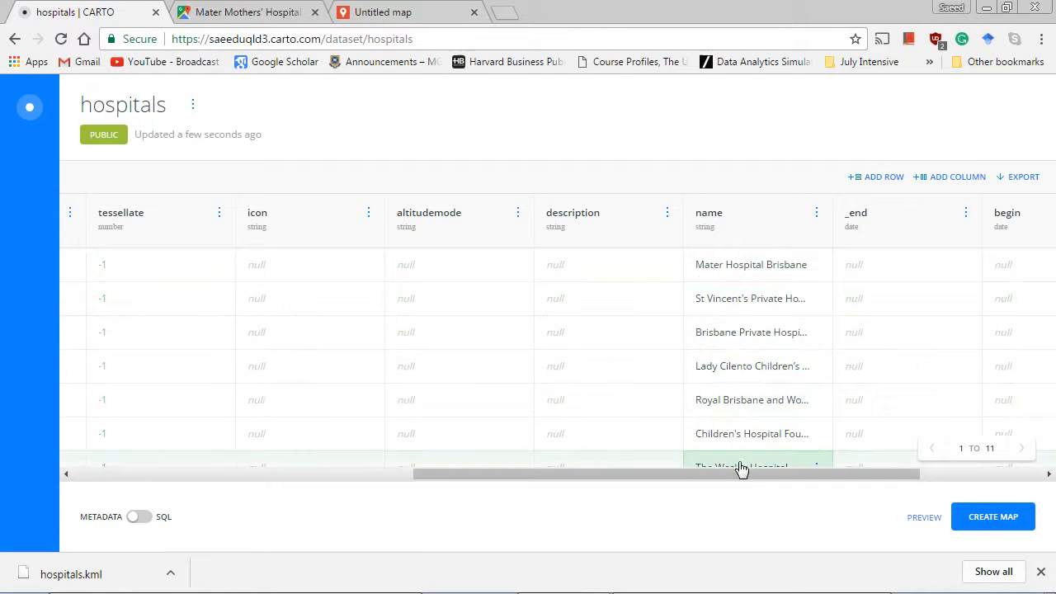
{"action": "left_click_drag", "start_coordinate": [740, 472], "coordinate": [411, 476]}
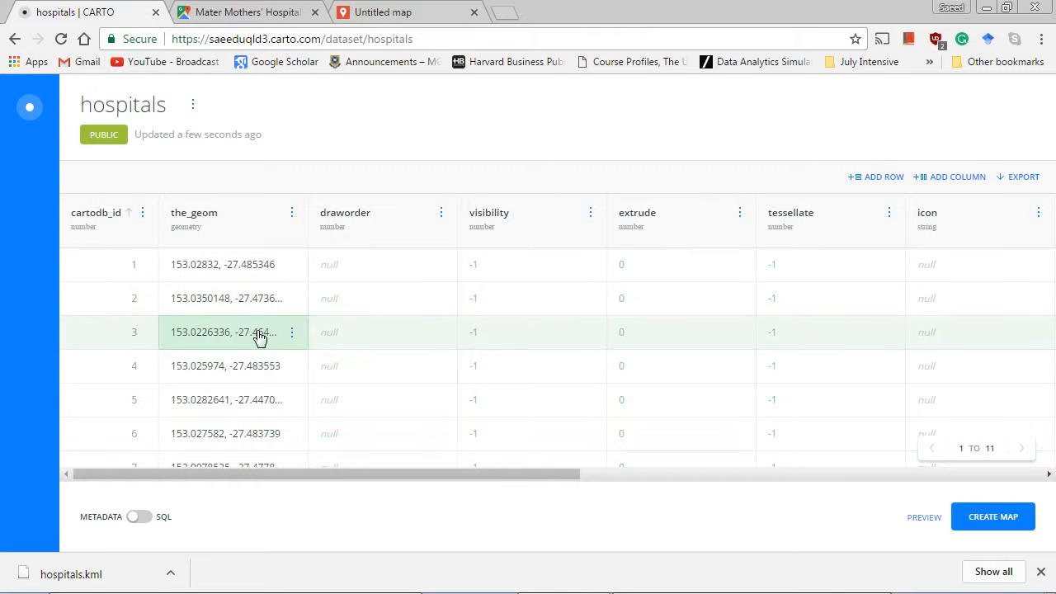
{"action": "scroll", "coordinate": [276, 330], "scroll_direction": "down", "scroll_amount": 1}
{"action": "scroll", "coordinate": [276, 330], "scroll_direction": "down", "scroll_amount": 2}
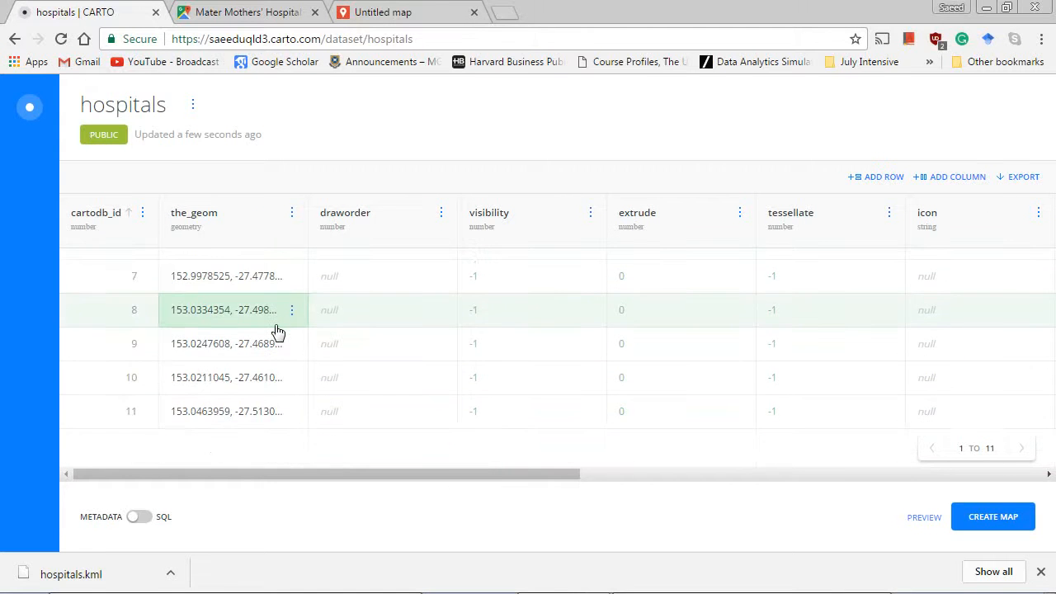
{"action": "scroll", "coordinate": [278, 330], "scroll_direction": "up", "scroll_amount": 3}
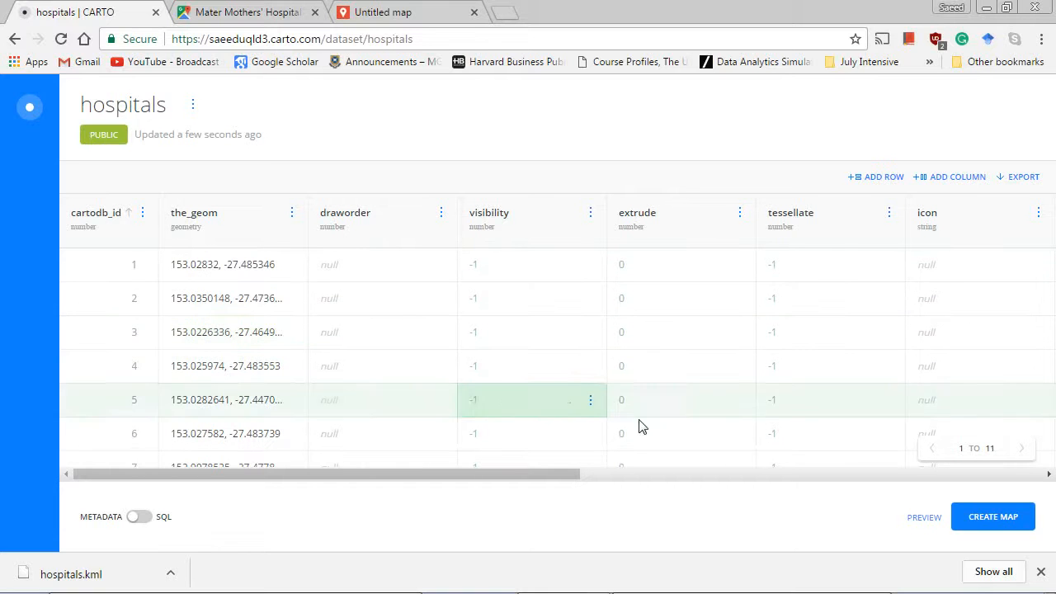
{"action": "left_click", "coordinate": [1002, 529]}
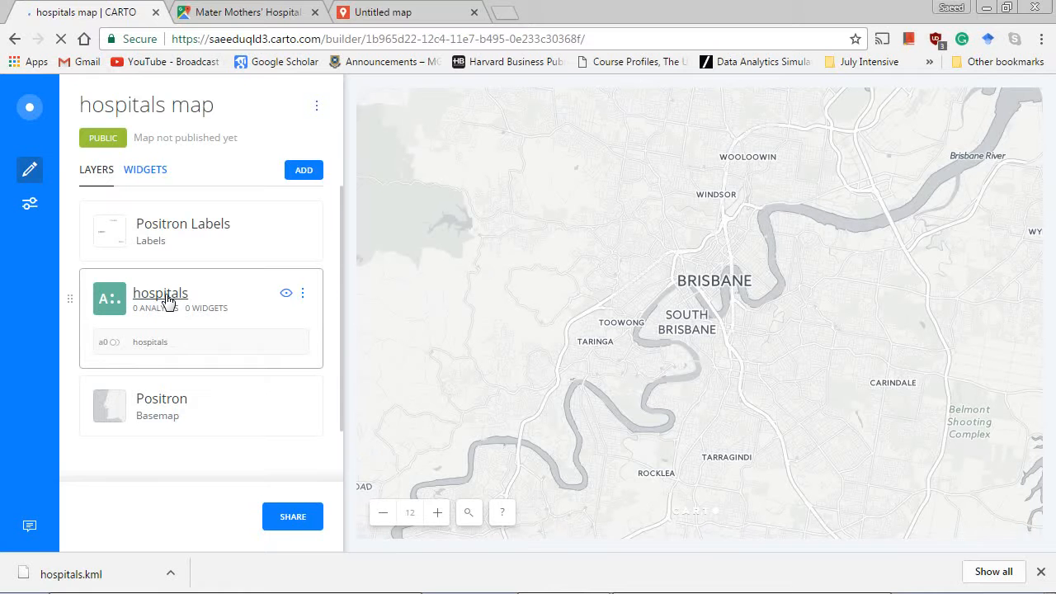
Open the hospitals layer of the new map and add a Georeference analysis to it.
{"action": "left_click", "coordinate": [167, 300]}
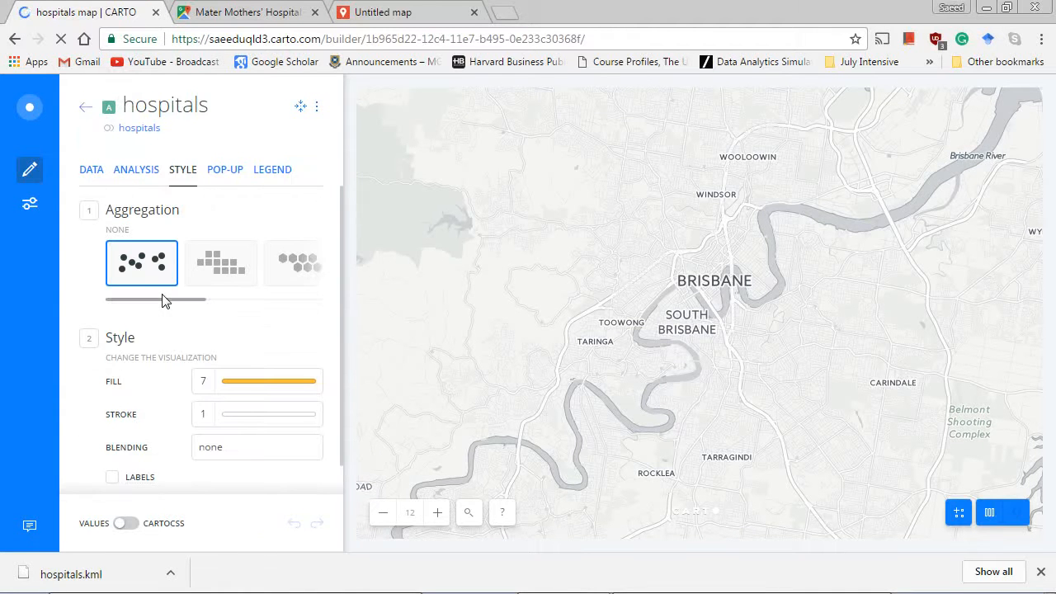
{"action": "left_click_drag", "start_coordinate": [533, 389], "coordinate": [496, 311]}
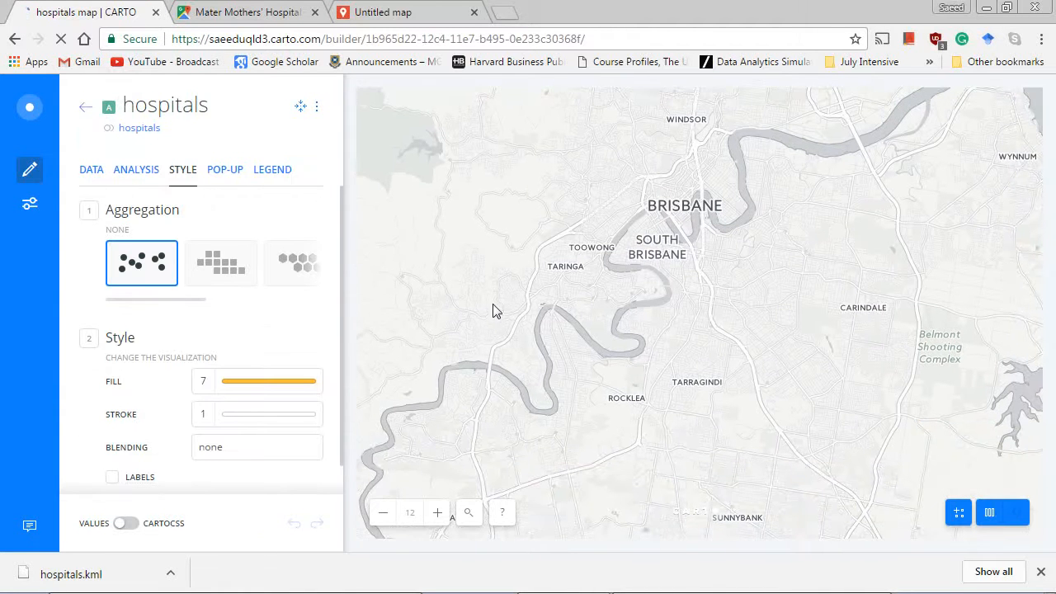
{"action": "left_click_drag", "start_coordinate": [625, 306], "coordinate": [587, 358]}
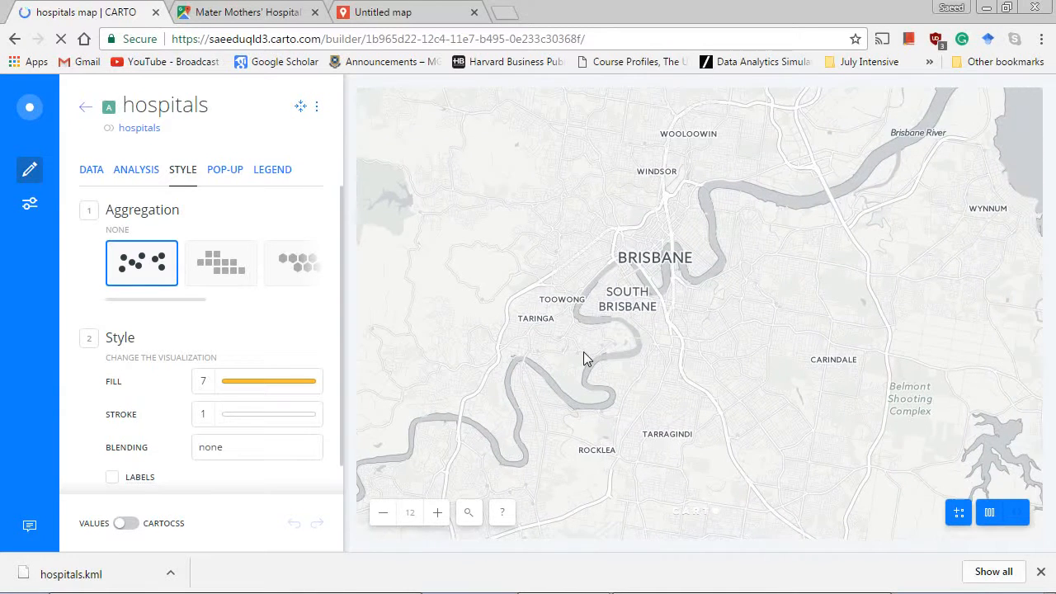
{"action": "left_click", "coordinate": [142, 170]}
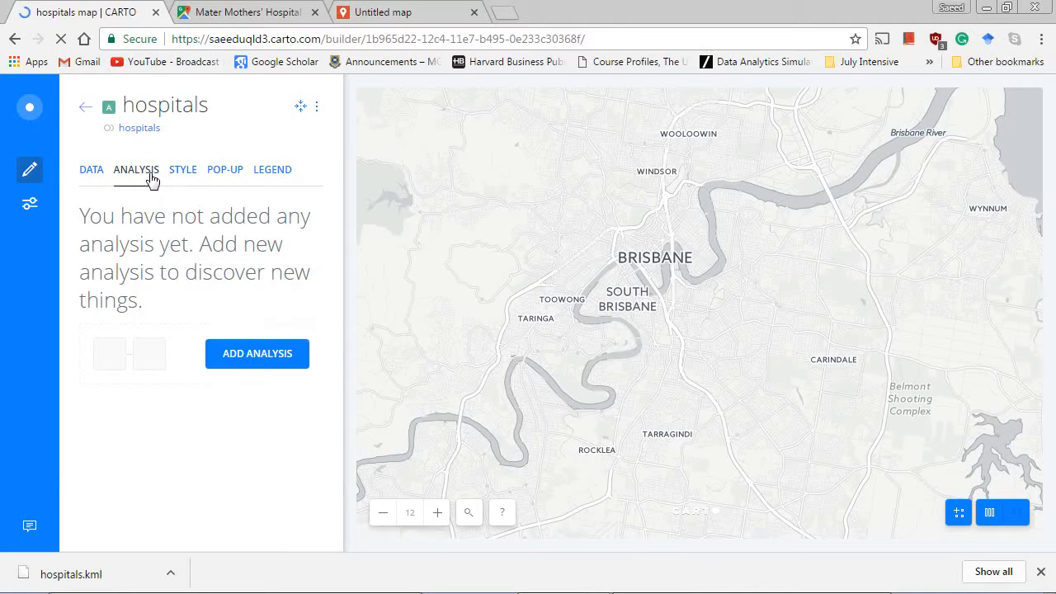
{"action": "left_click", "coordinate": [231, 362]}
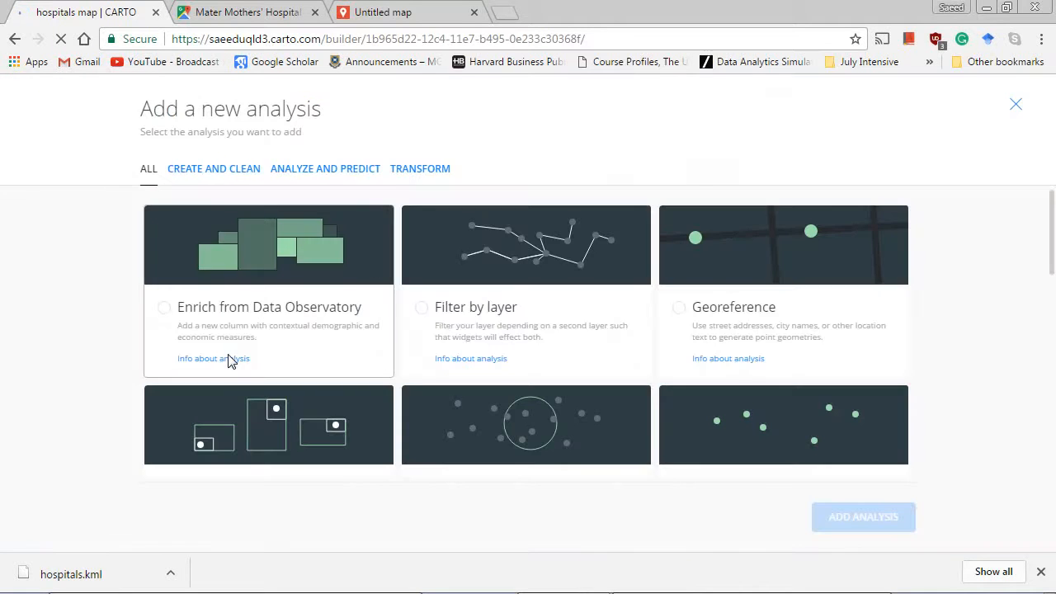
{"action": "left_click", "coordinate": [756, 250]}
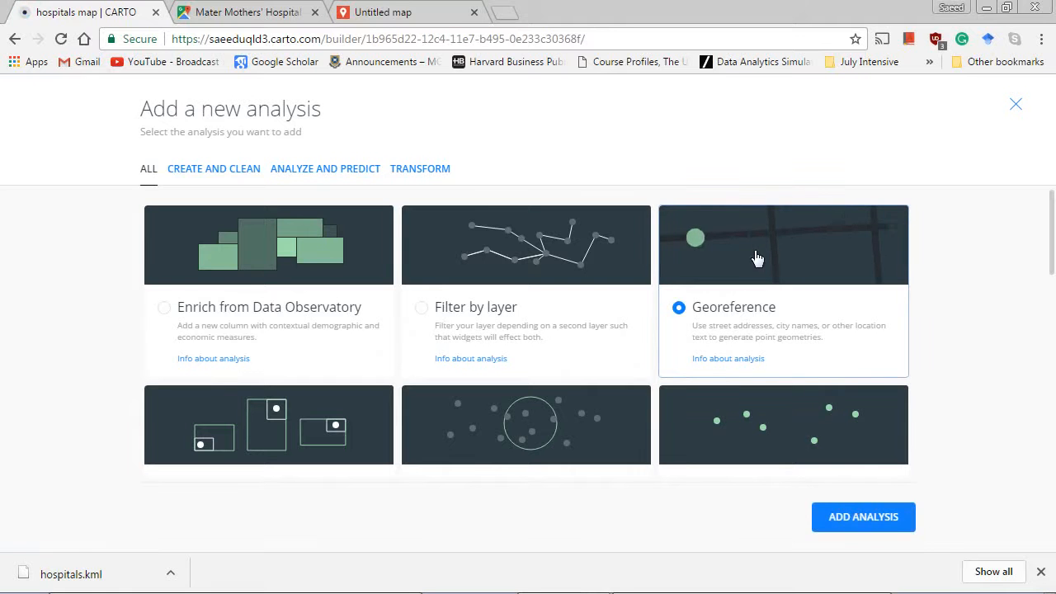
{"action": "left_click", "coordinate": [858, 517]}
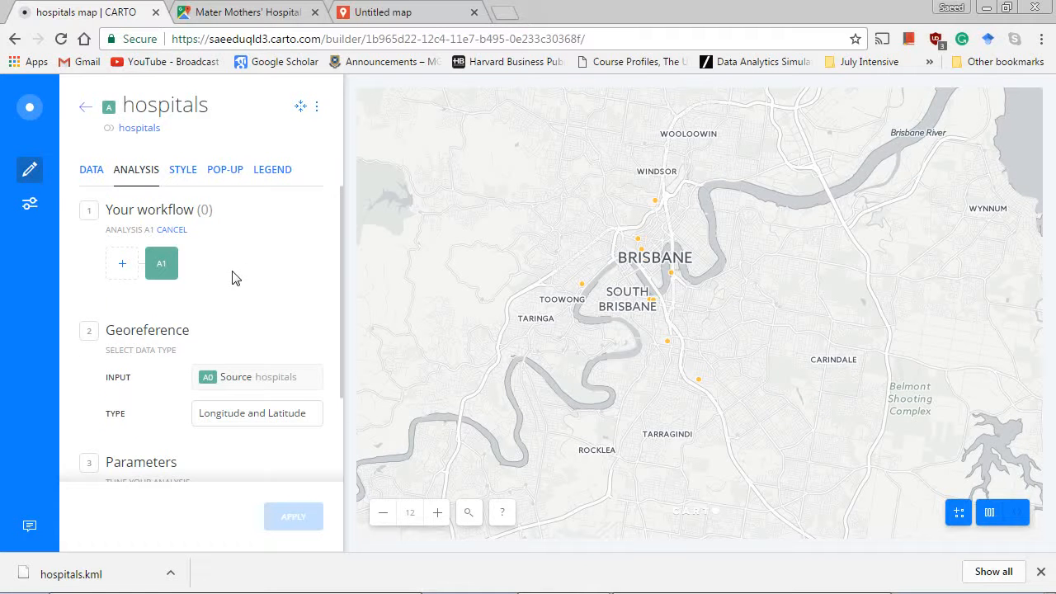
Examine the Georeference analysis's data types and the columns offered for latitude, leaving the analysis unapplied.
{"action": "scroll", "coordinate": [231, 278], "scroll_direction": "down", "scroll_amount": 2}
{"action": "left_click", "coordinate": [253, 310]}
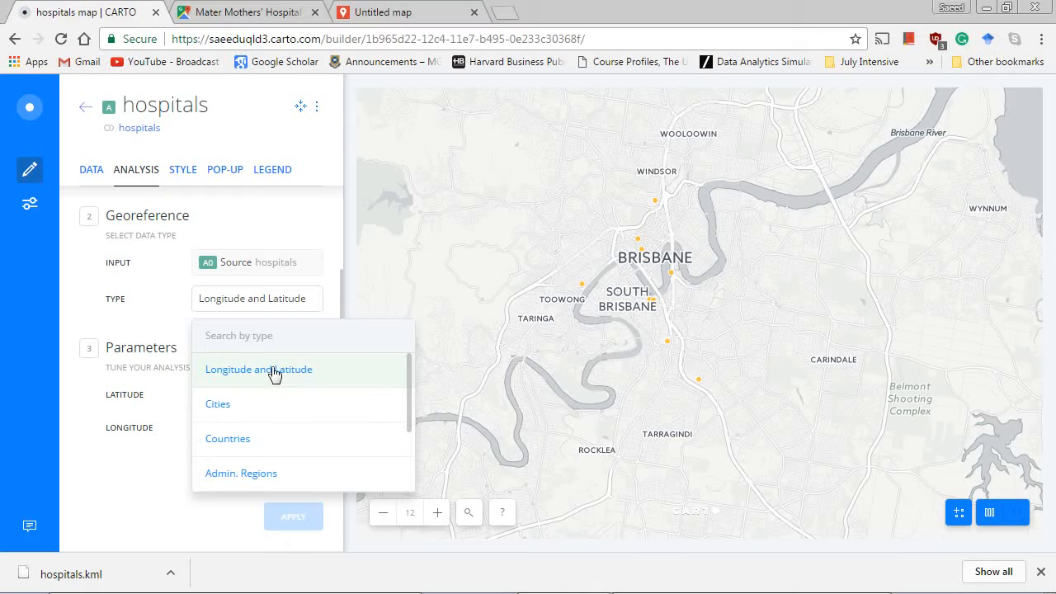
{"action": "left_click", "coordinate": [126, 470]}
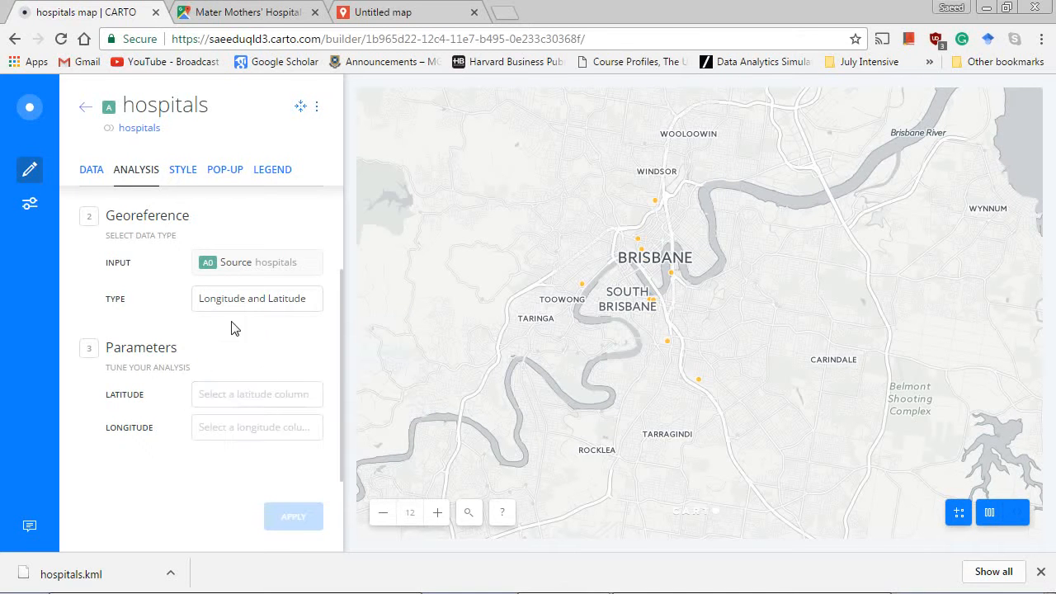
{"action": "left_click", "coordinate": [269, 396]}
{"action": "scroll", "coordinate": [292, 331], "scroll_direction": "down", "scroll_amount": 3}
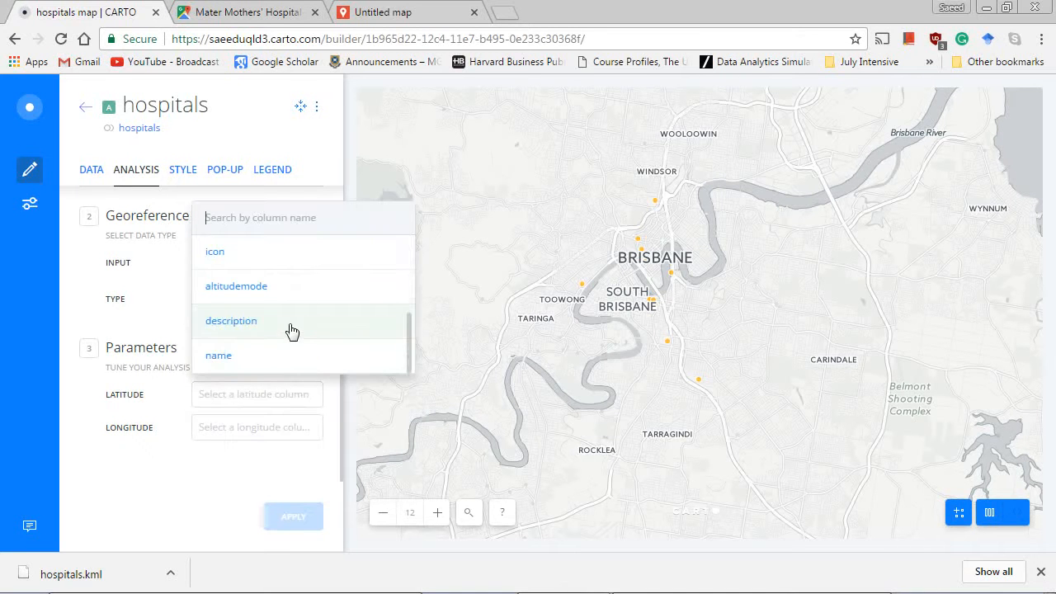
{"action": "scroll", "coordinate": [293, 331], "scroll_direction": "up", "scroll_amount": 3}
{"action": "scroll", "coordinate": [293, 331], "scroll_direction": "down", "scroll_amount": 3}
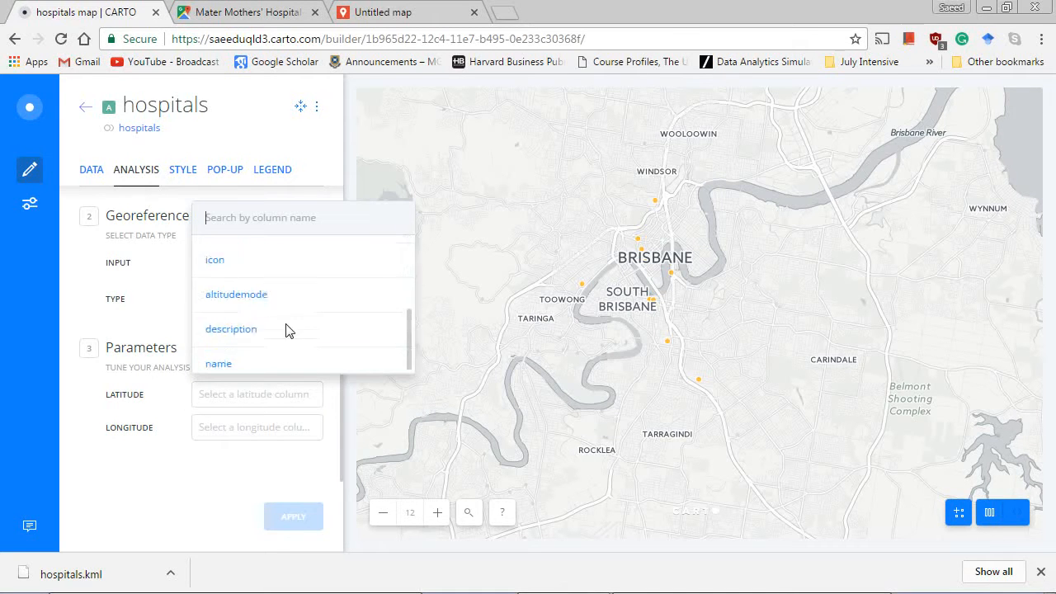
{"action": "scroll", "coordinate": [292, 331], "scroll_direction": "up", "scroll_amount": 3}
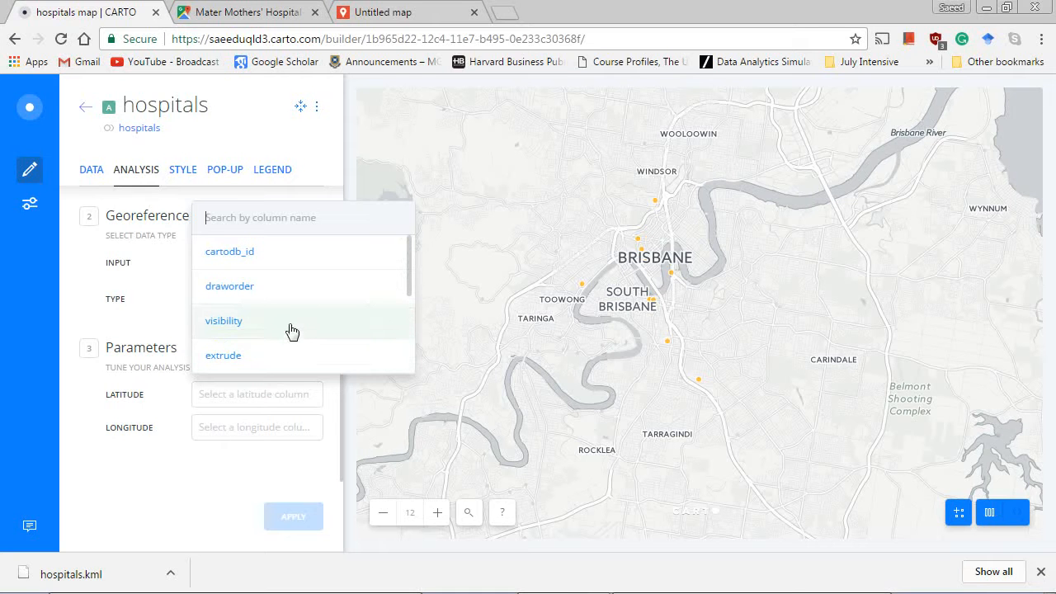
{"action": "left_click", "coordinate": [149, 276]}
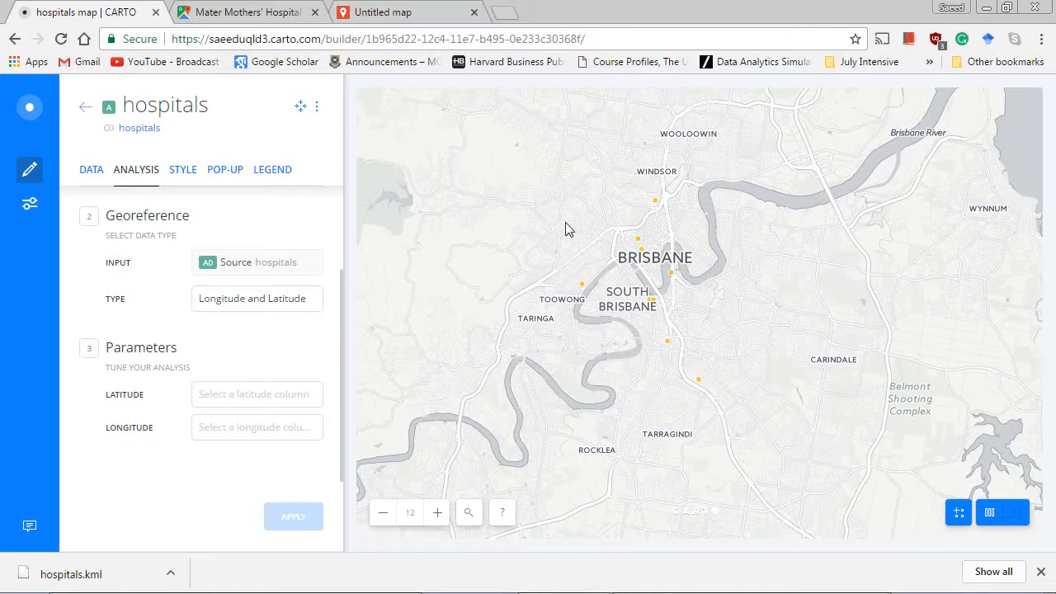
{"action": "left_click", "coordinate": [86, 109]}
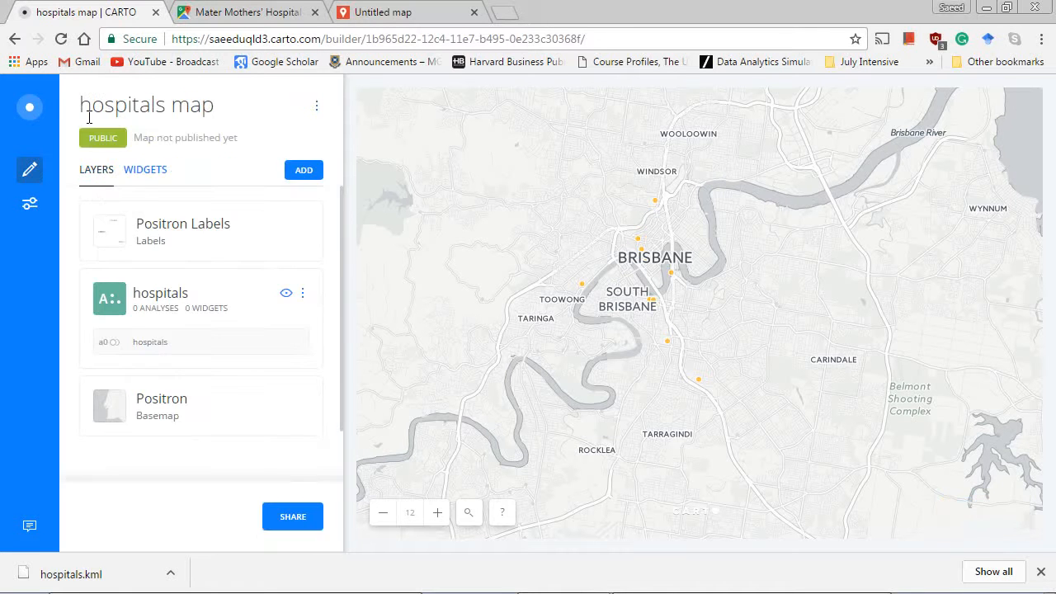
Style the hospitals layer's points with a fixed fill size of 17 and the solid pink fill colour #ff279a.
{"action": "left_click", "coordinate": [157, 299]}
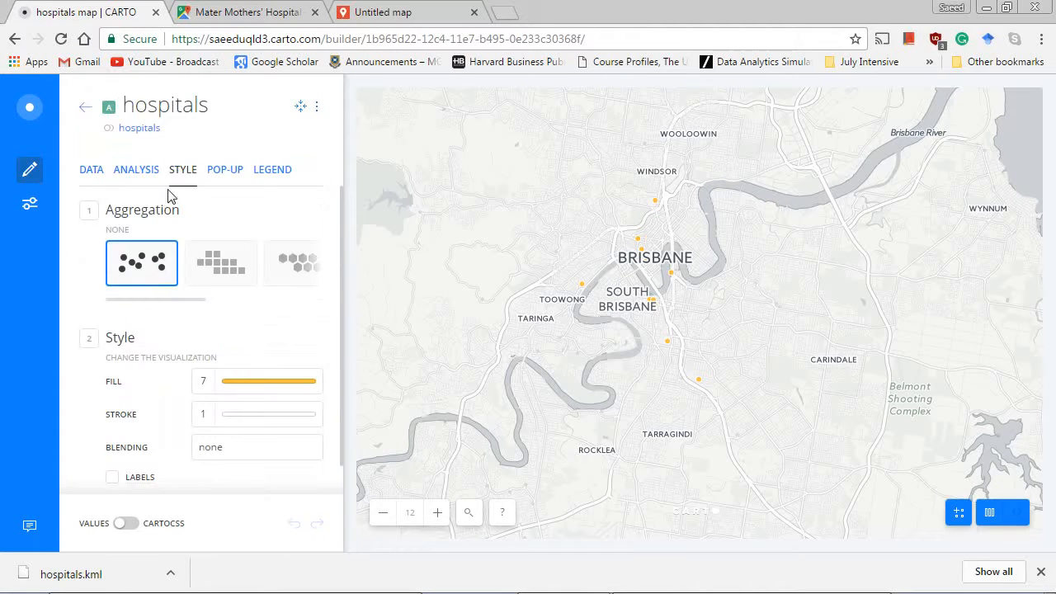
{"action": "scroll", "coordinate": [247, 216], "scroll_direction": "down", "scroll_amount": 1}
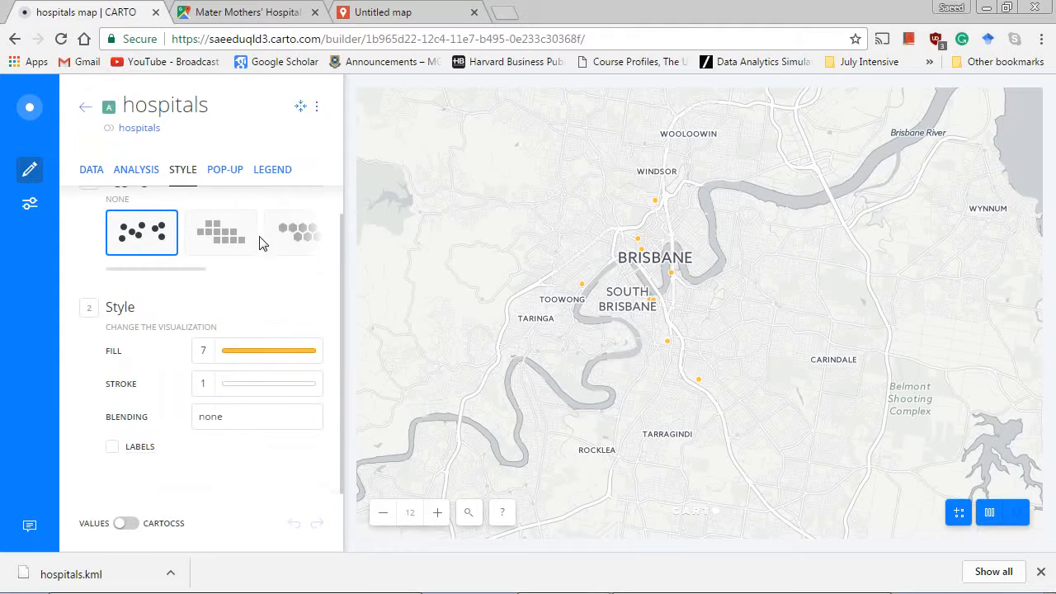
{"action": "left_click", "coordinate": [213, 356]}
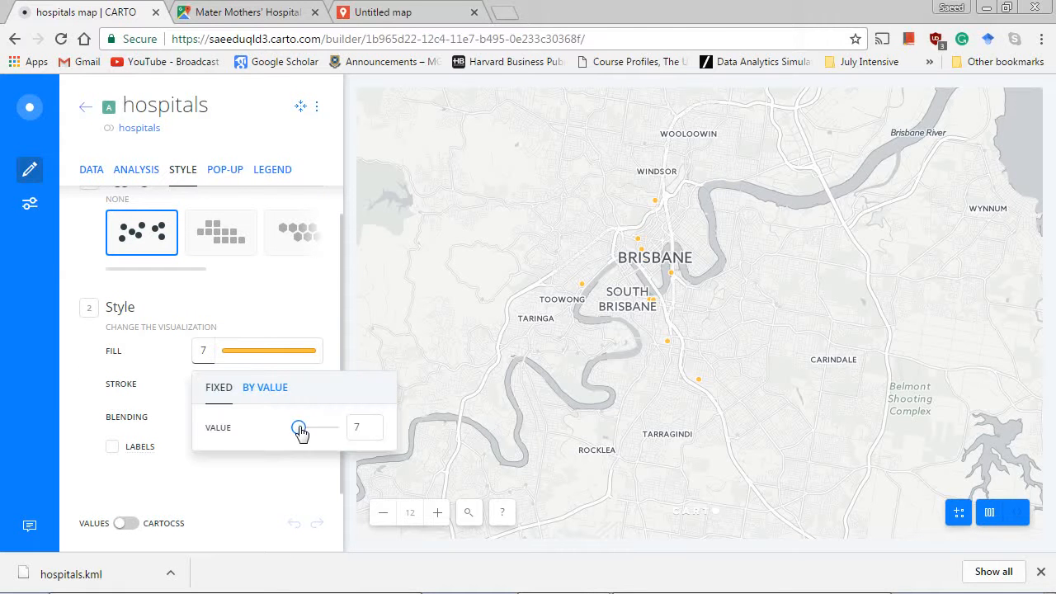
{"action": "left_click_drag", "start_coordinate": [301, 431], "coordinate": [313, 434]}
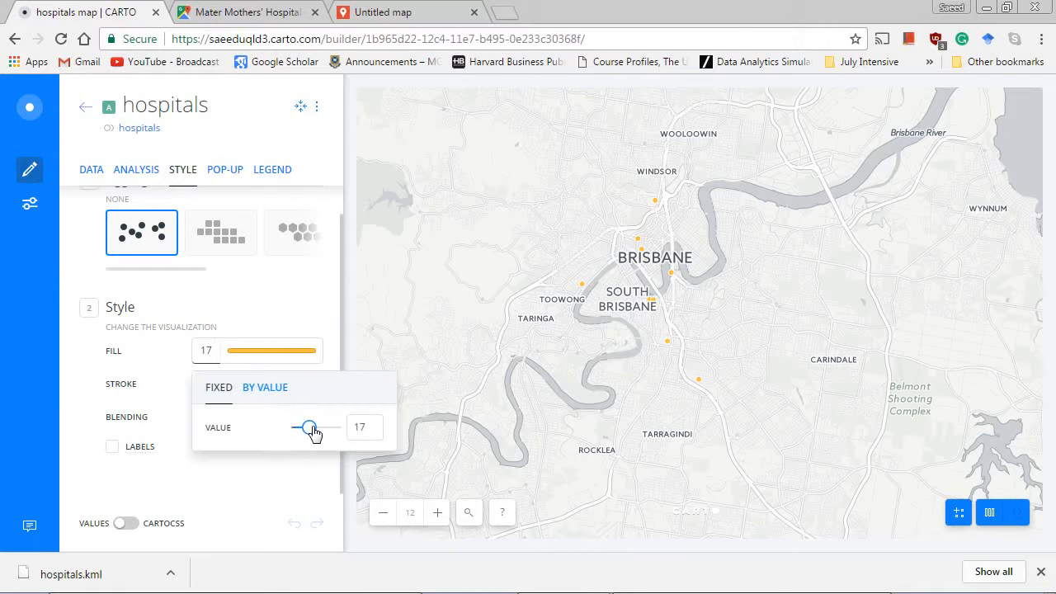
{"action": "left_click", "coordinate": [260, 354]}
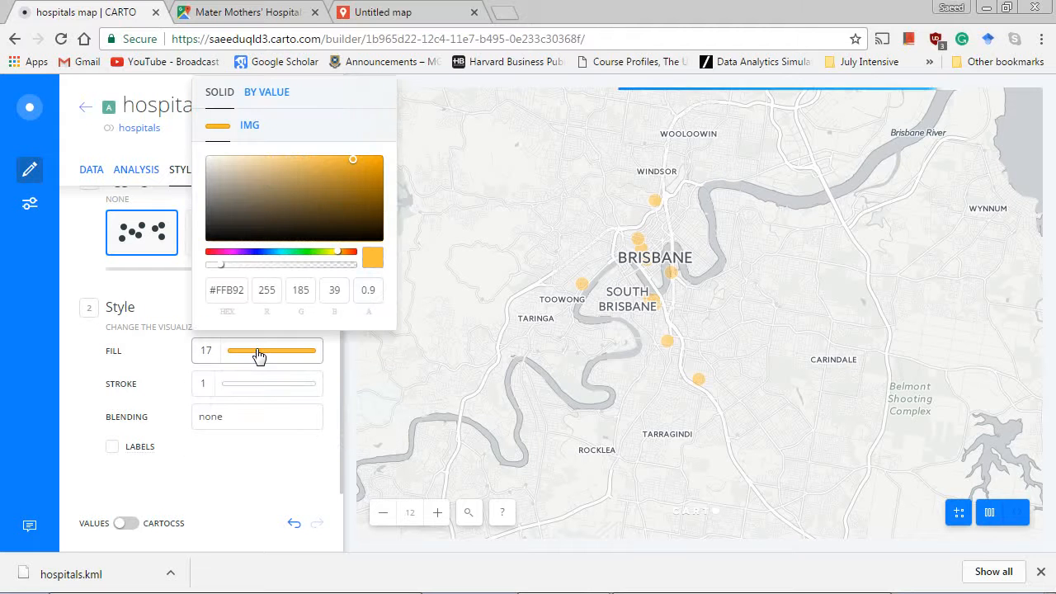
{"action": "left_click", "coordinate": [218, 252]}
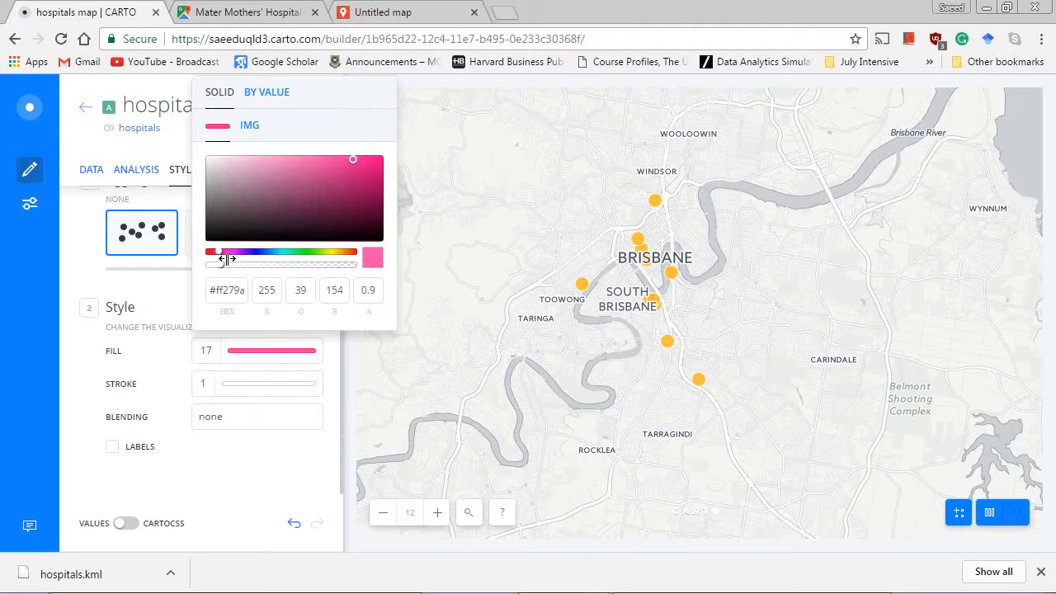
Enable labels on the hospital points using the name column, and inspect them on the map up close.
{"action": "left_click", "coordinate": [263, 455]}
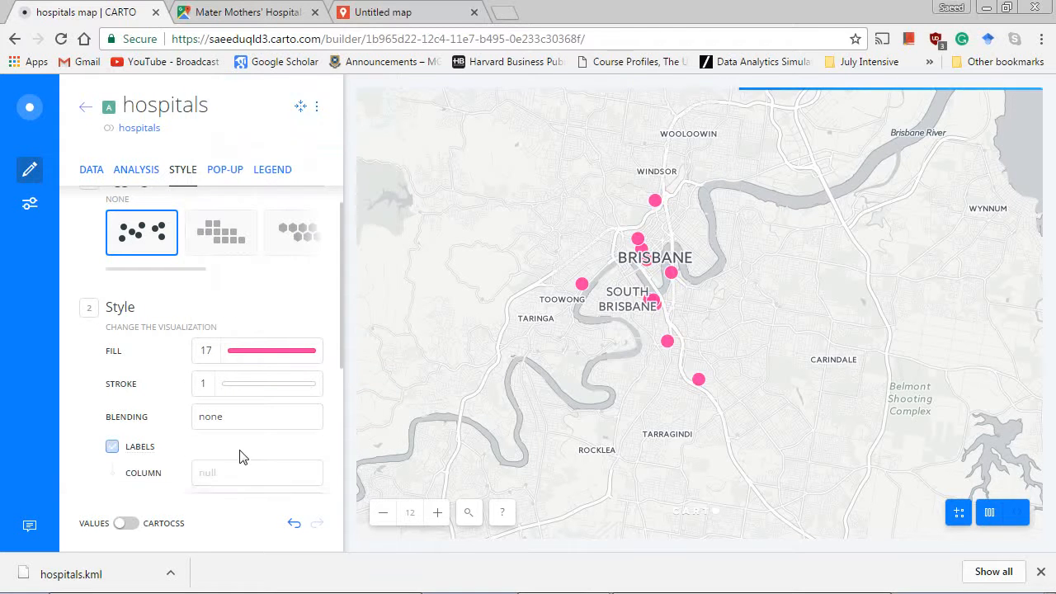
{"action": "scroll", "coordinate": [240, 458], "scroll_direction": "down", "scroll_amount": 2}
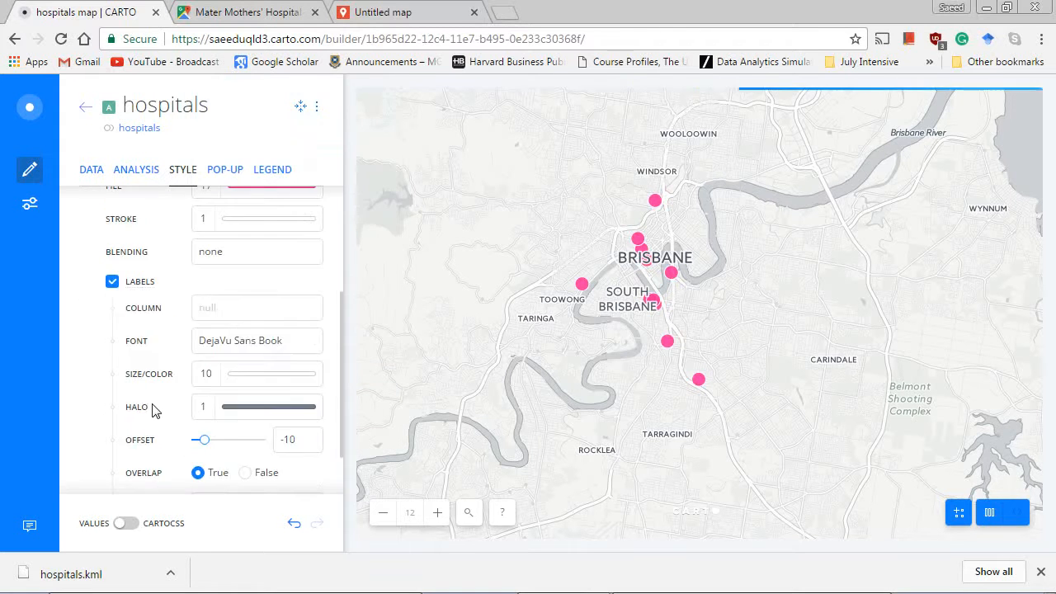
{"action": "left_click", "coordinate": [227, 313]}
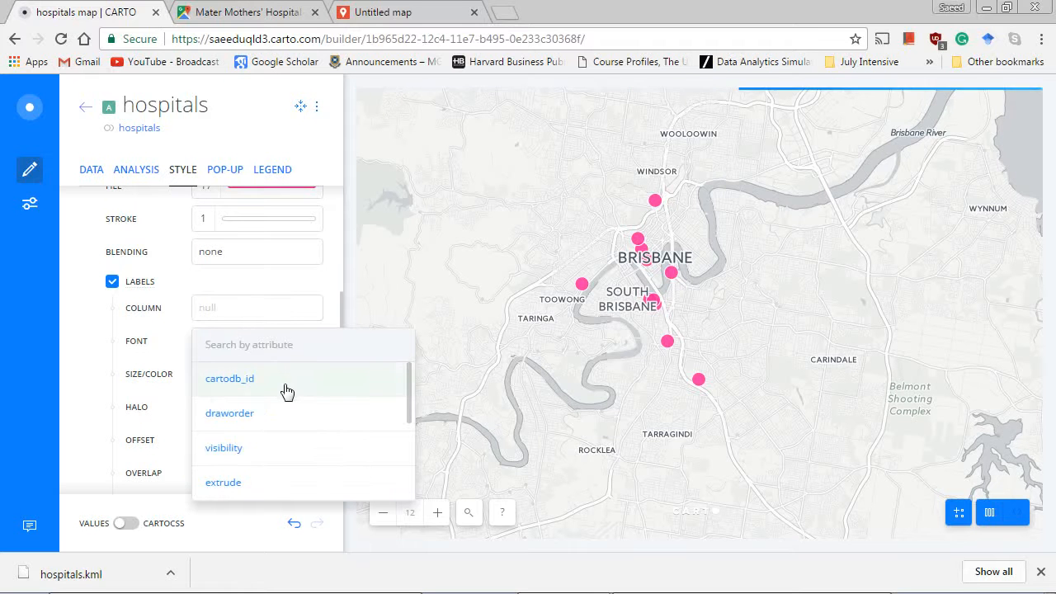
{"action": "scroll", "coordinate": [287, 395], "scroll_direction": "down", "scroll_amount": 4}
{"action": "scroll", "coordinate": [285, 398], "scroll_direction": "down", "scroll_amount": 1}
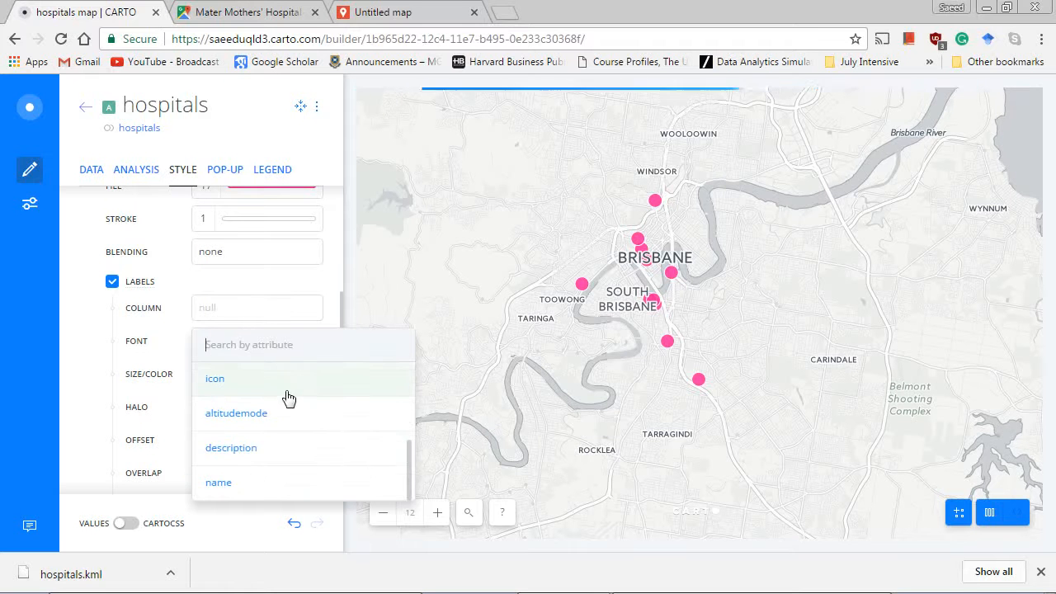
{"action": "left_click", "coordinate": [247, 487]}
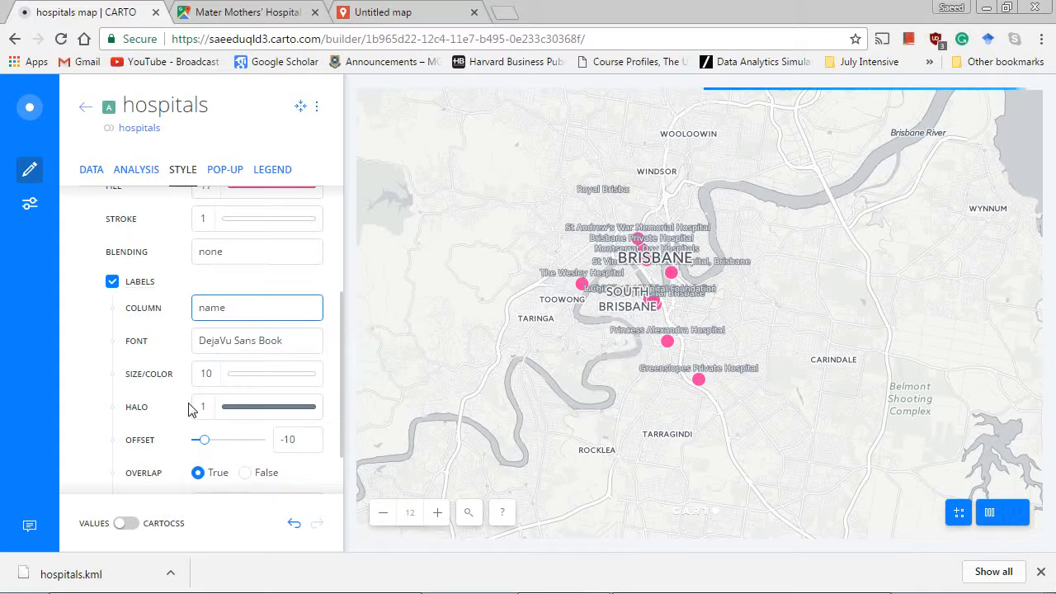
{"action": "double_click", "coordinate": [561, 342]}
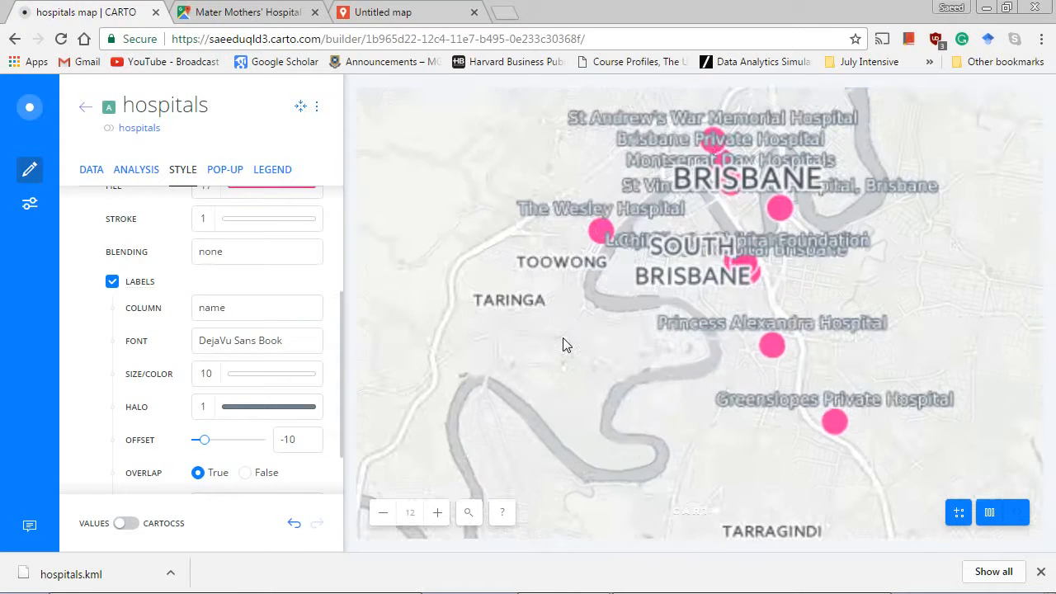
{"action": "left_click_drag", "start_coordinate": [575, 337], "coordinate": [496, 413]}
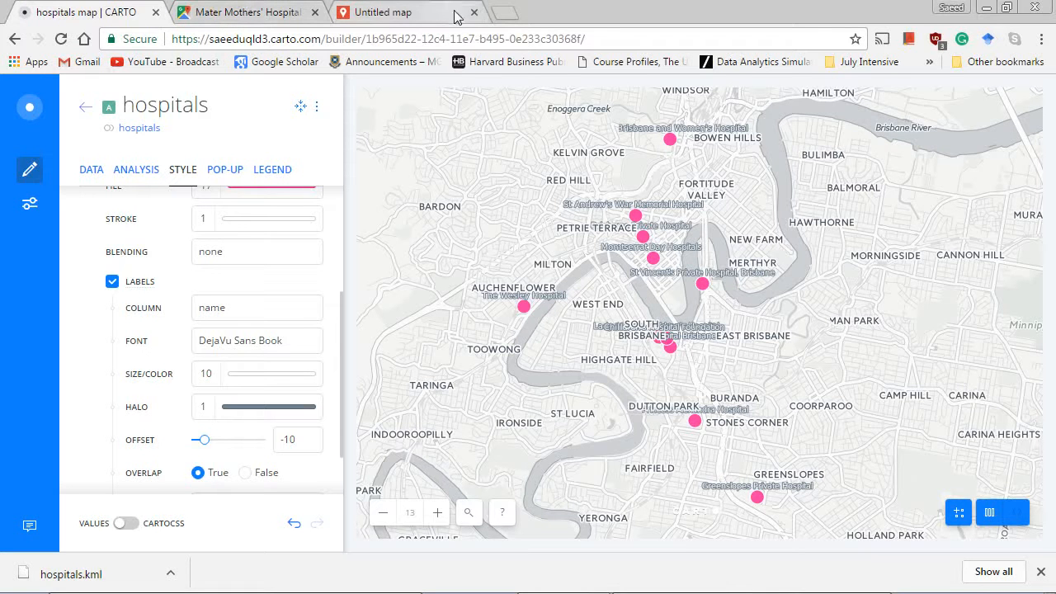
Search Google in a new browser tab for "convert street address to longitude and latitude batch".
{"action": "left_click", "coordinate": [510, 20]}
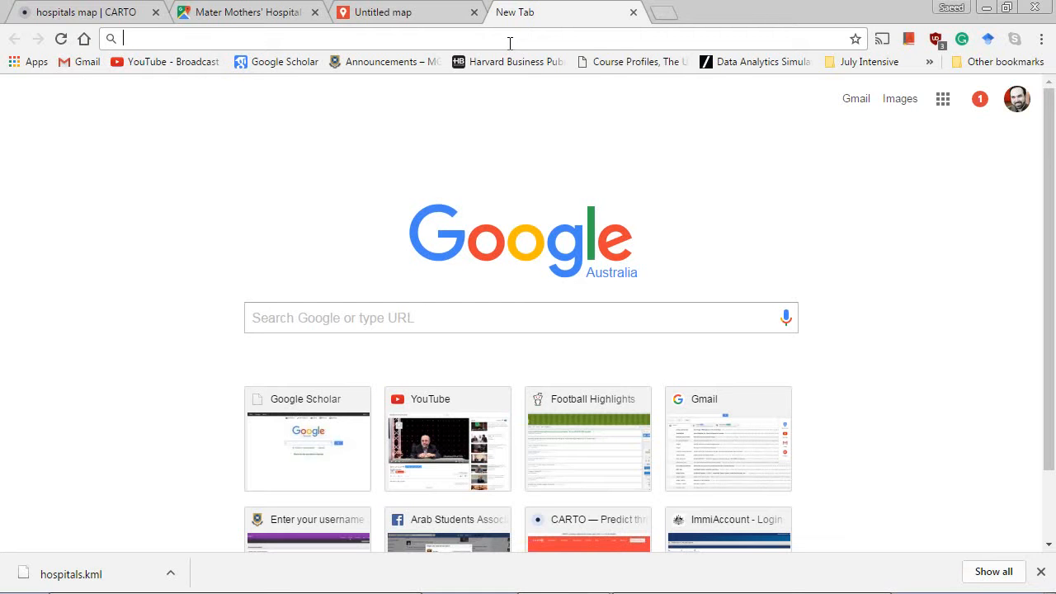
{"action": "type", "text": "convert street addre"}
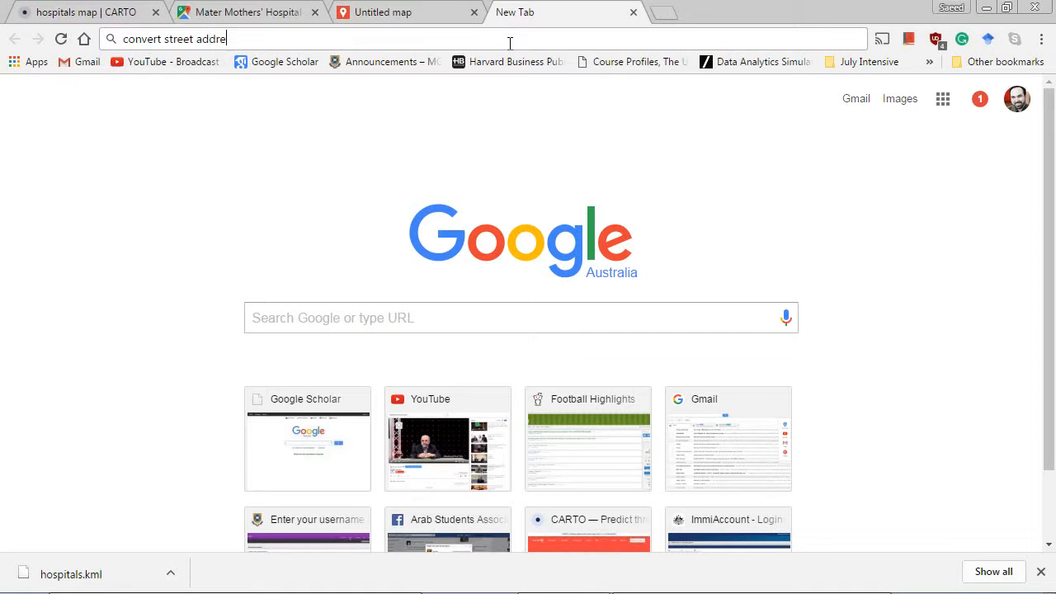
{"action": "type", "text": "ss to longitude and latitude"}
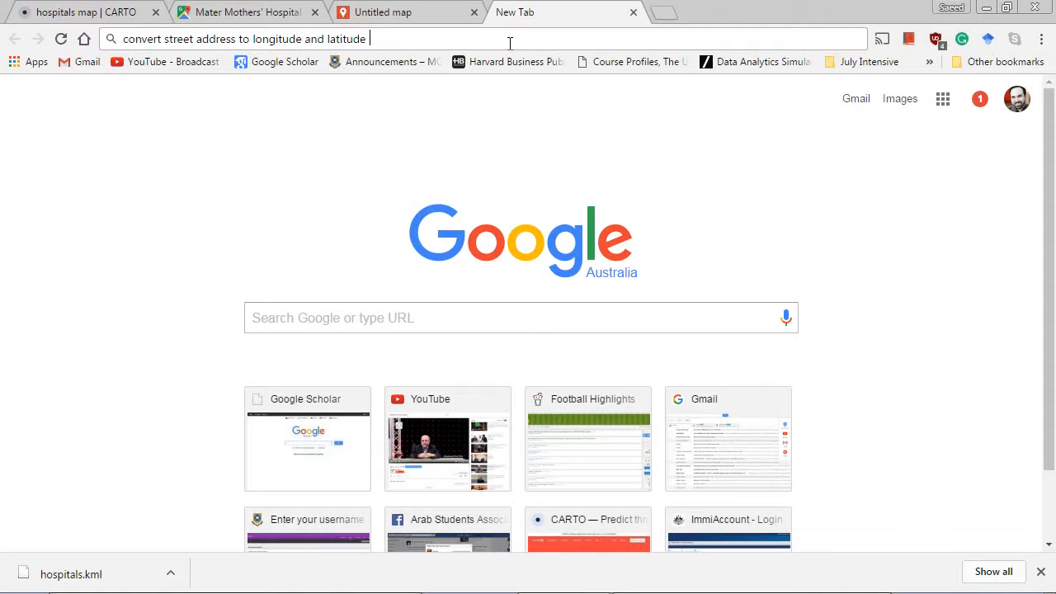
{"action": "type", "text": " batch"}
{"action": "key", "text": "Return"}
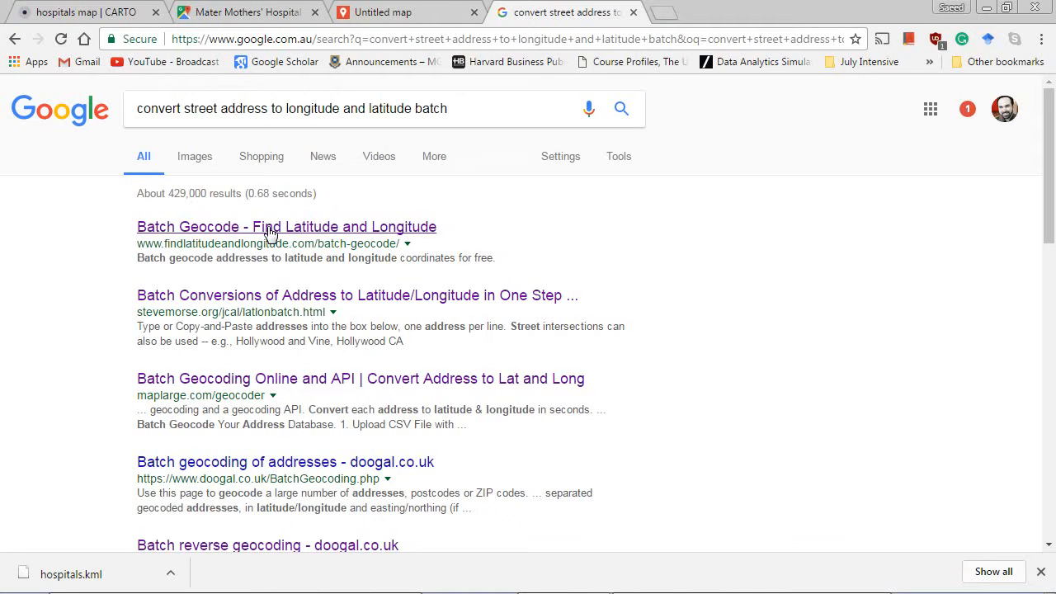
Open the Batch Geocode result from findlatitudeandlongitude.com in its own tab, read its notice, and return to the search results.
{"action": "middle_click", "coordinate": [271, 230]}
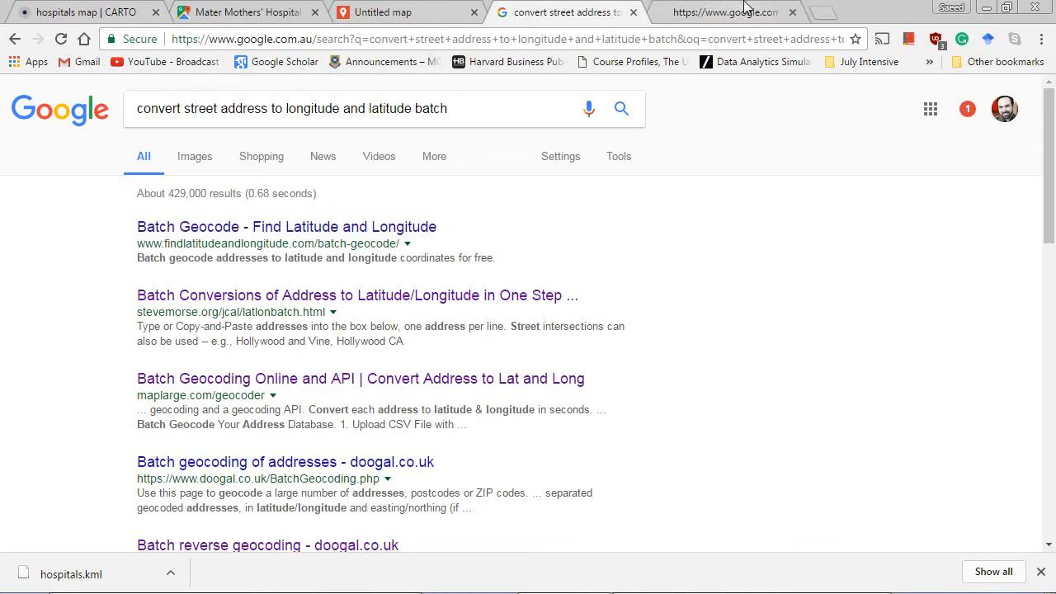
{"action": "left_click", "coordinate": [731, 10]}
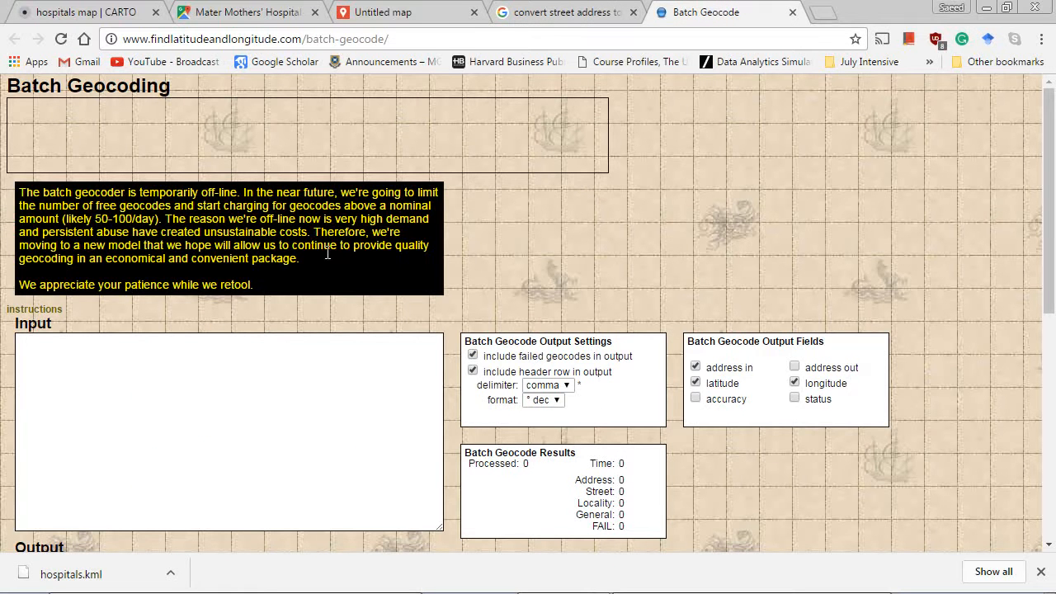
{"action": "left_click", "coordinate": [320, 371]}
{"action": "left_click", "coordinate": [589, 6]}
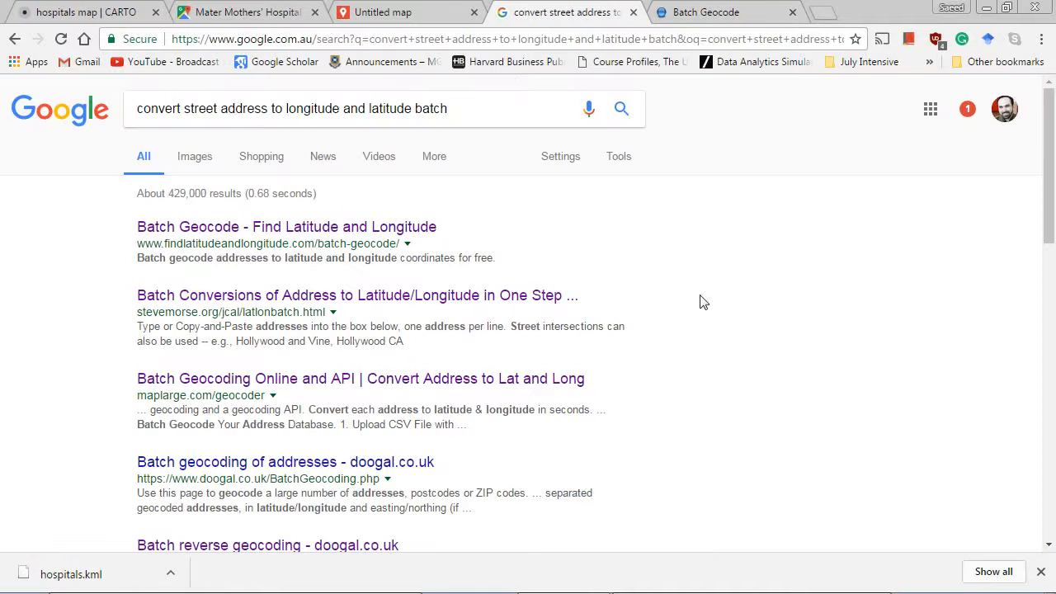
{"action": "scroll", "coordinate": [451, 367], "scroll_direction": "down", "scroll_amount": 1}
{"action": "scroll", "coordinate": [477, 341], "scroll_direction": "up", "scroll_amount": 1}
Open mappify.io in a new browser tab and launch its free geocoding app.
{"action": "left_click", "coordinate": [822, 12]}
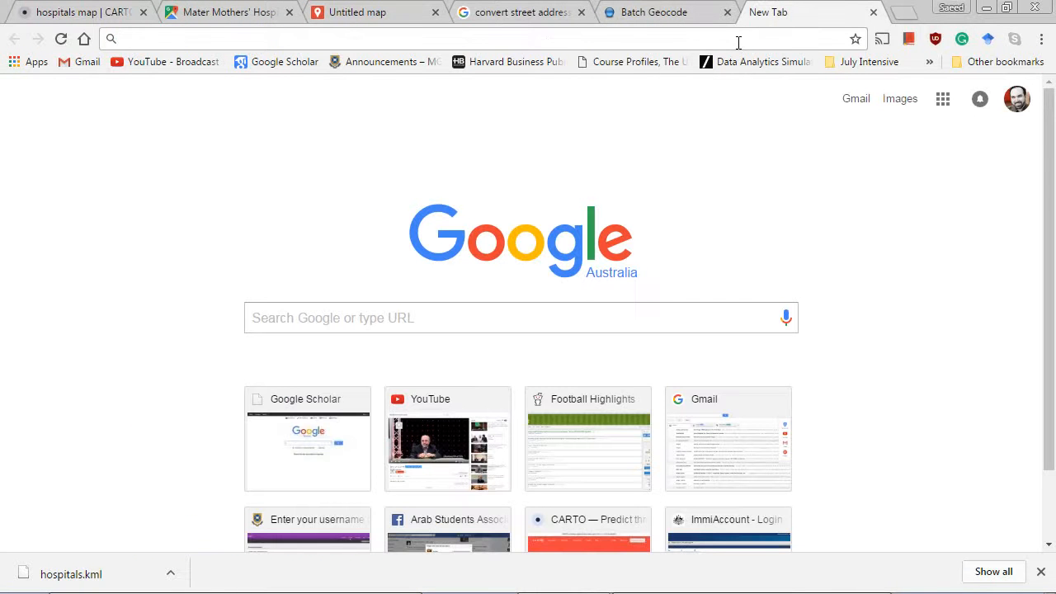
{"action": "type", "text": "mapp"}
{"action": "key", "text": "Return"}
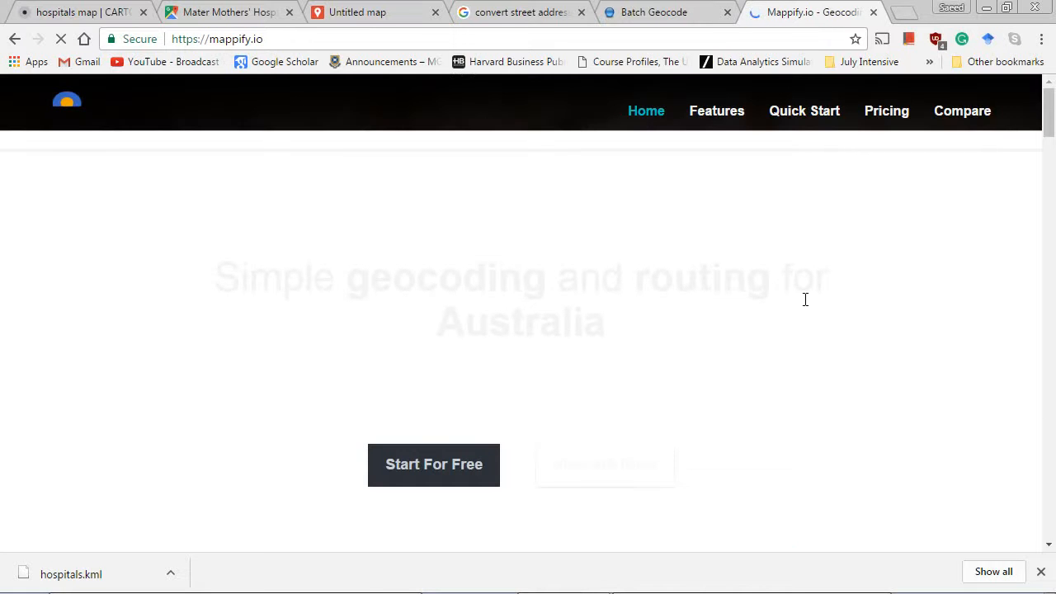
{"action": "scroll", "coordinate": [803, 299], "scroll_direction": "down", "scroll_amount": 2}
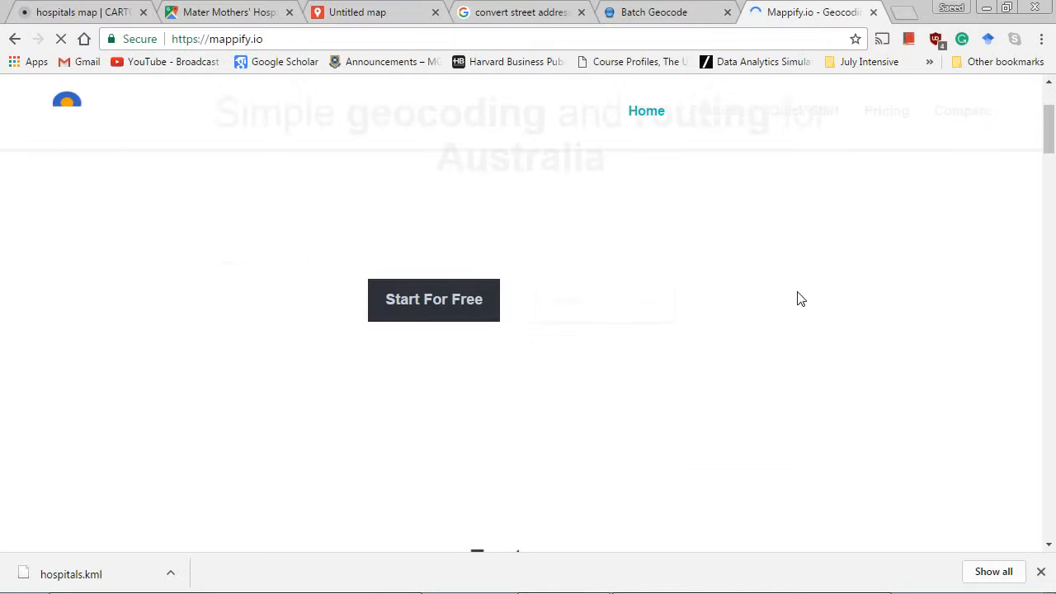
{"action": "scroll", "coordinate": [798, 299], "scroll_direction": "down", "scroll_amount": 2}
{"action": "scroll", "coordinate": [797, 299], "scroll_direction": "up", "scroll_amount": 4}
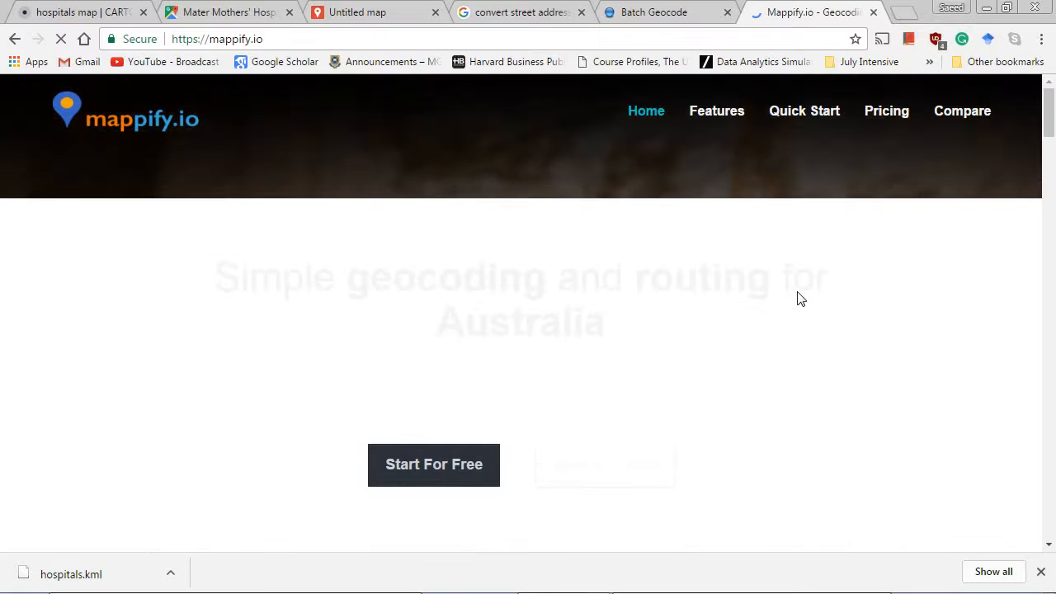
{"action": "left_click", "coordinate": [424, 470]}
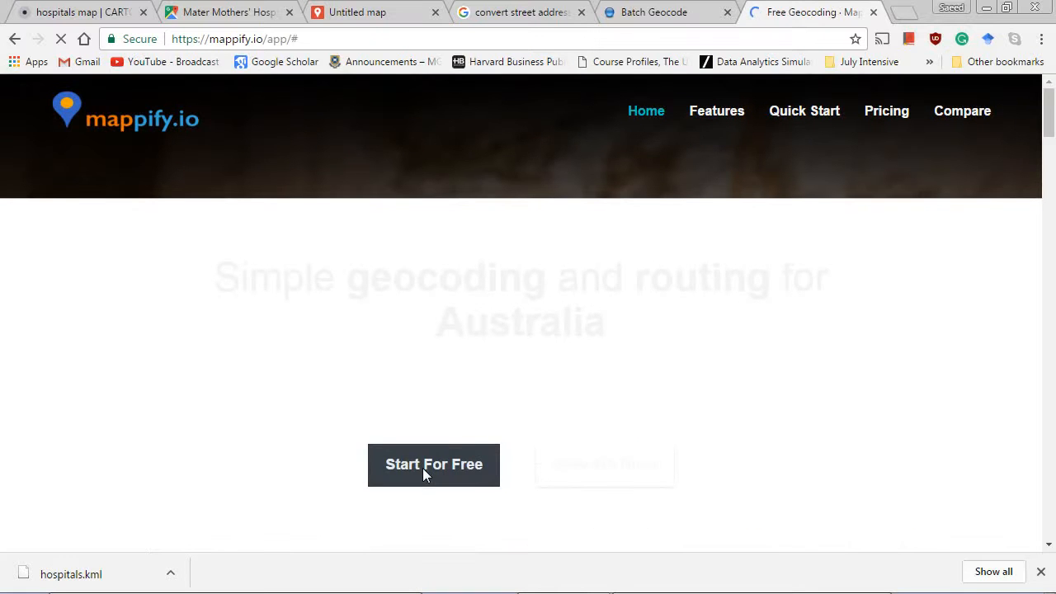